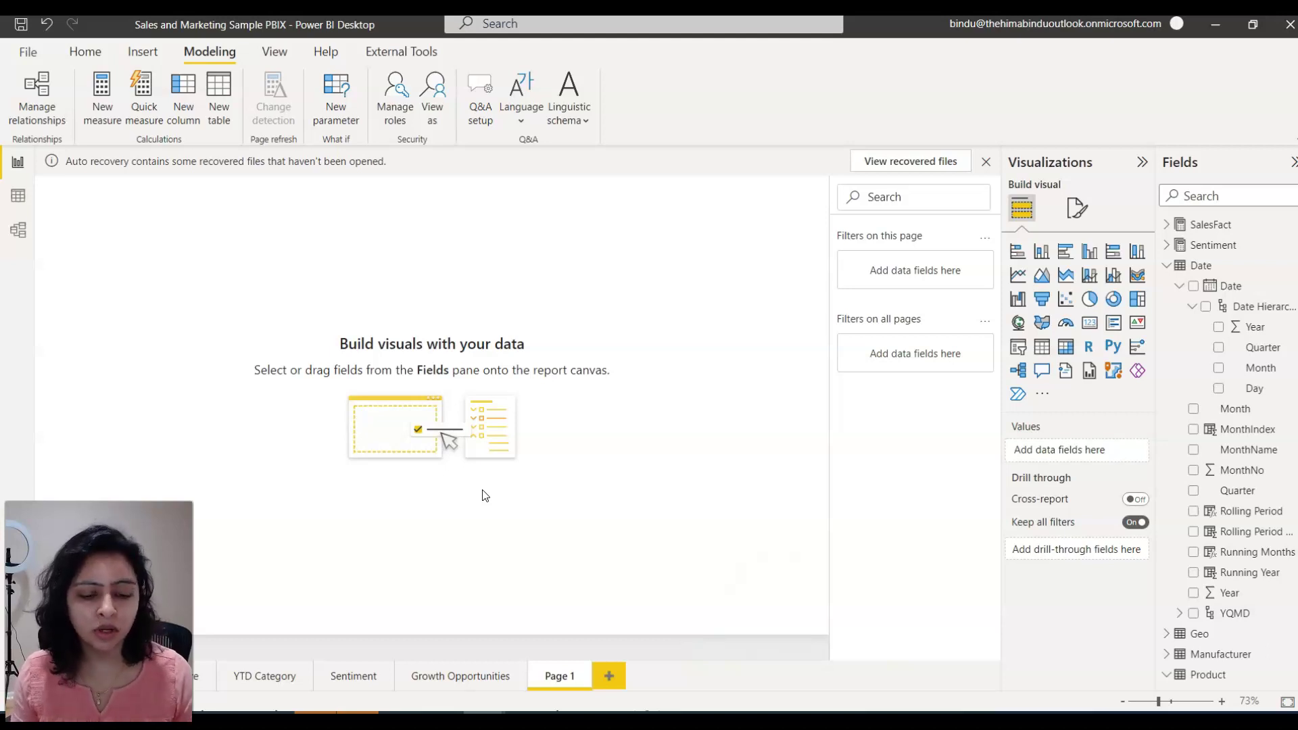
Add a SalesFact Sales $ column chart to Page 1 and move it toward the page centre
left_click(369, 502)
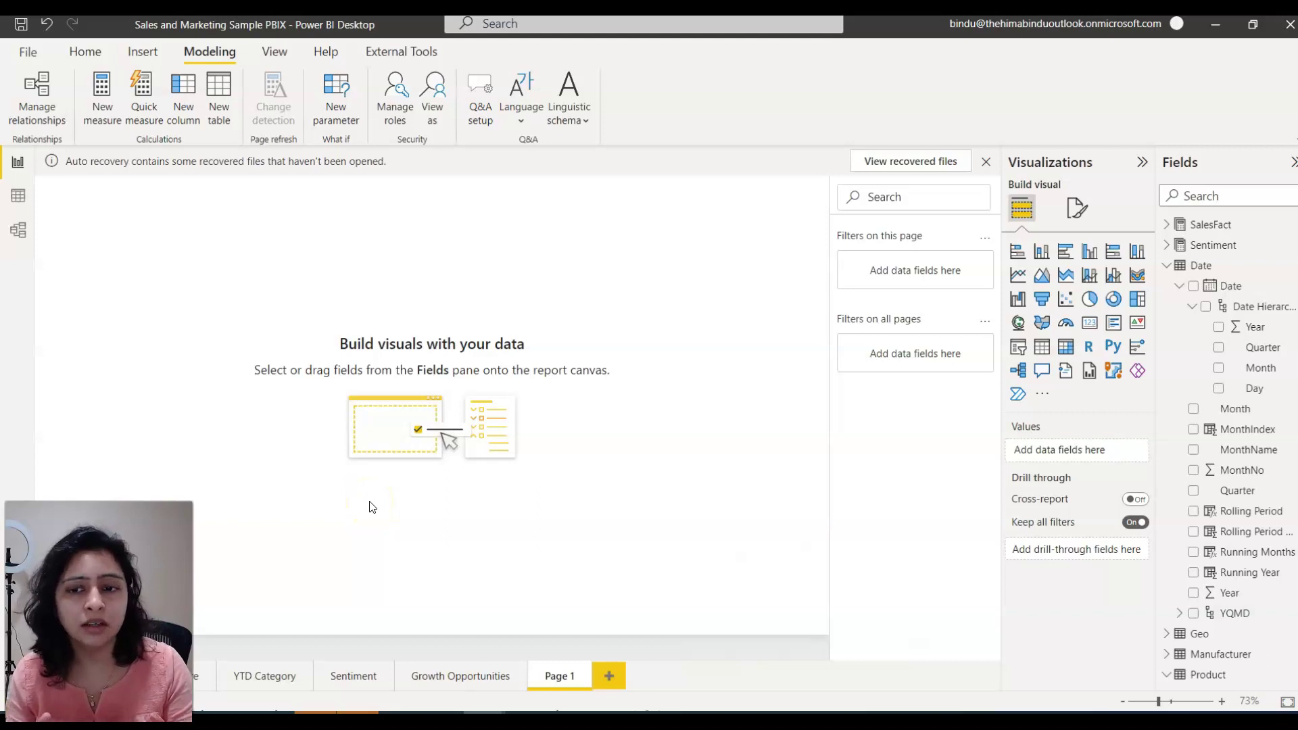
mouse_move(279, 721)
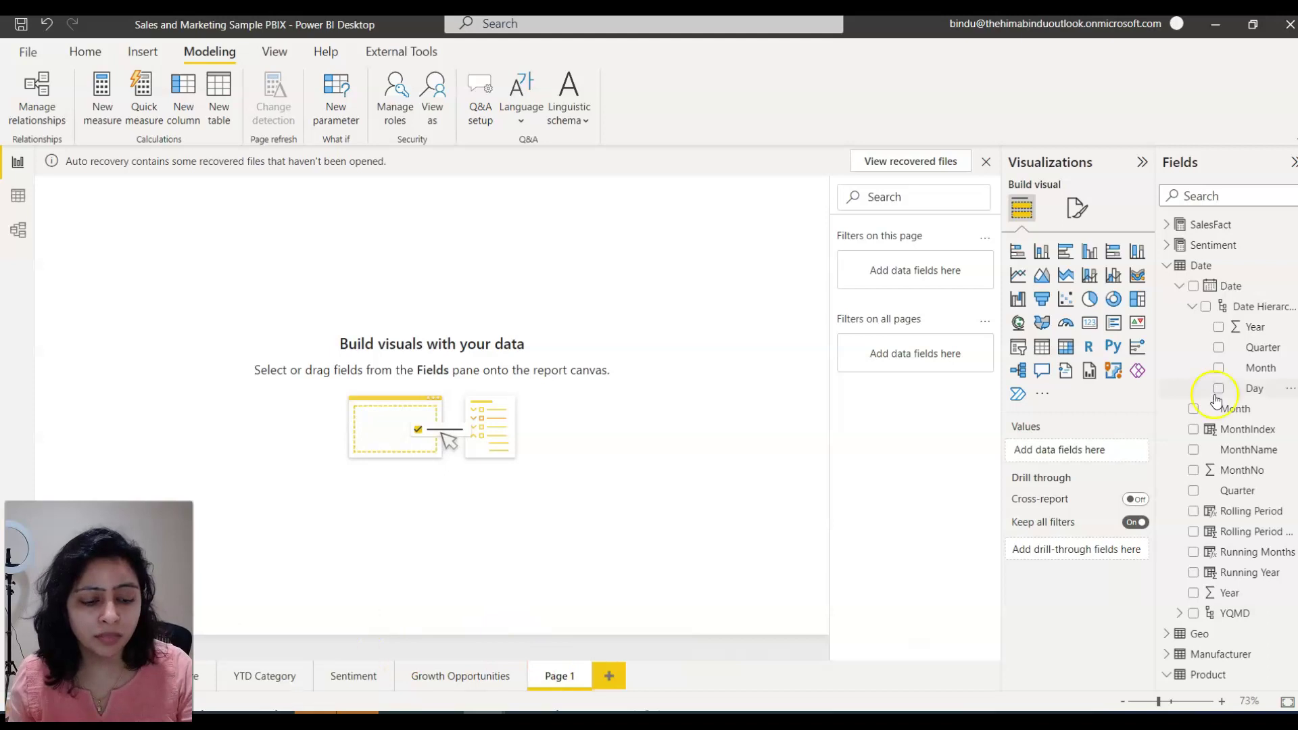
left_click(1169, 226)
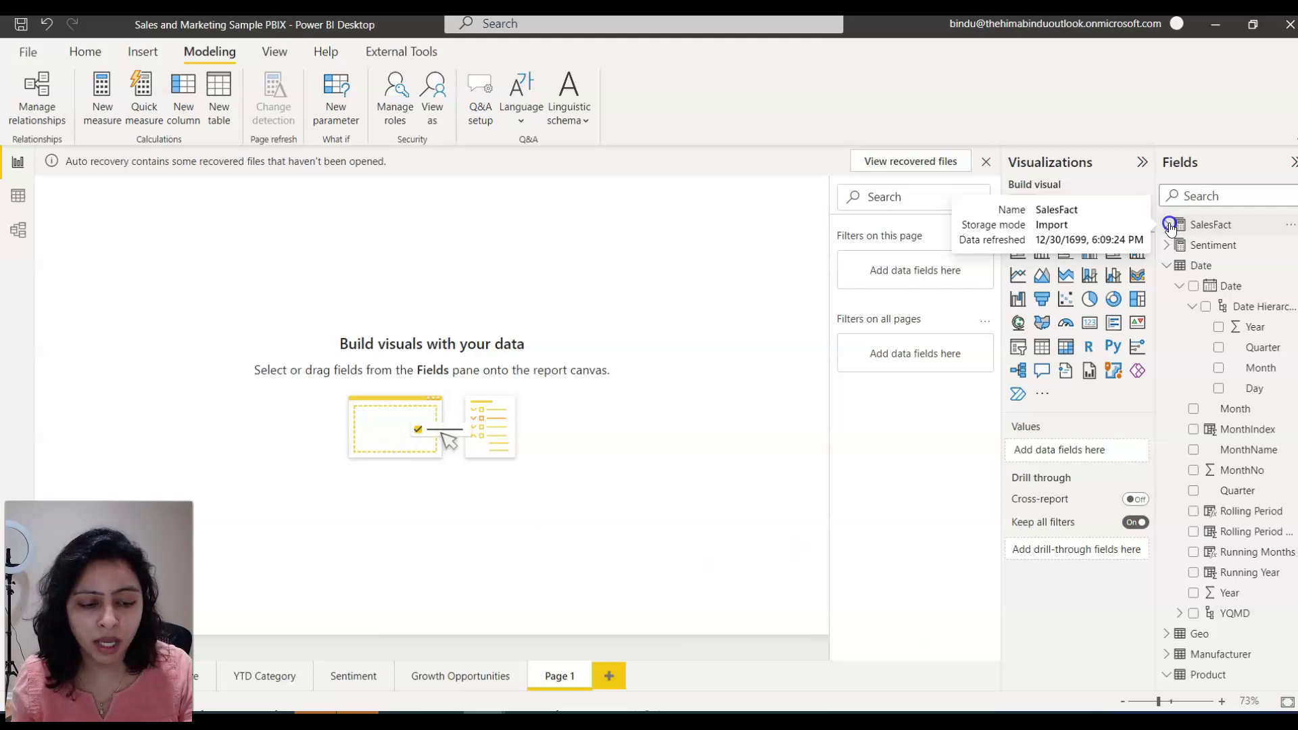
left_click(1168, 226)
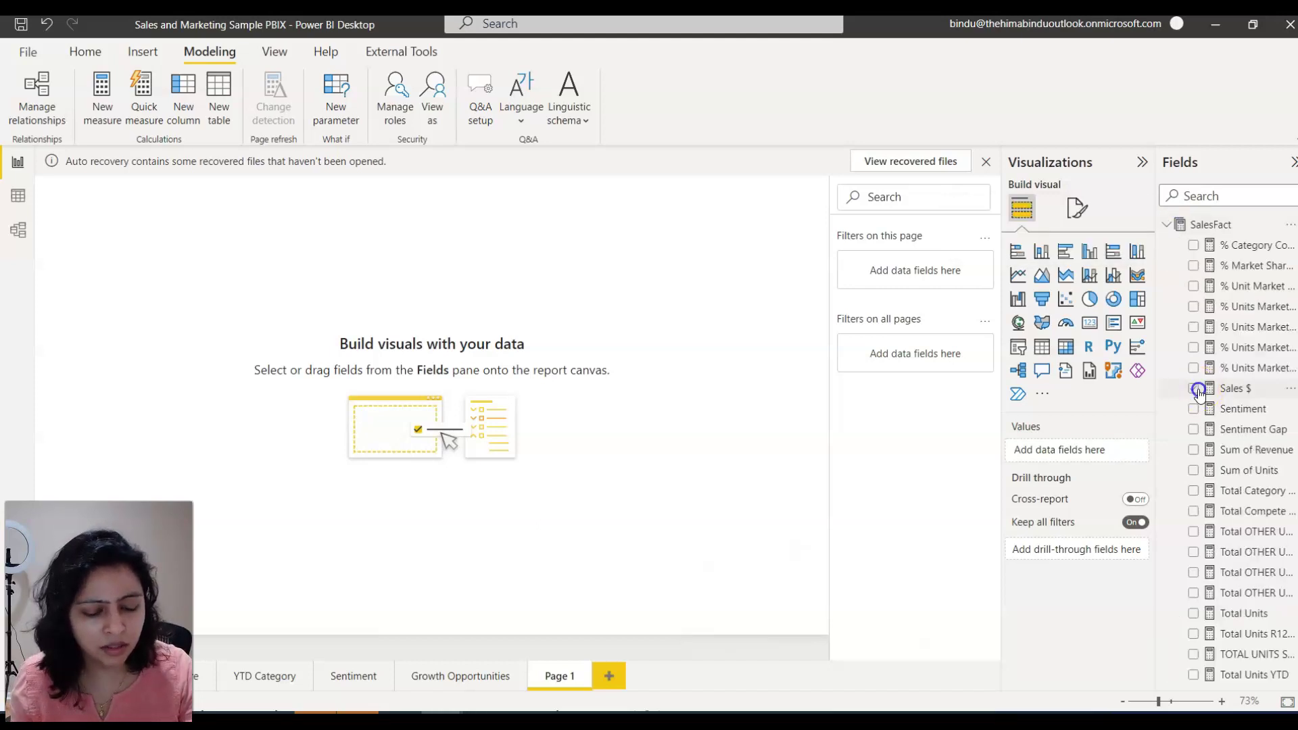
left_click(1196, 391)
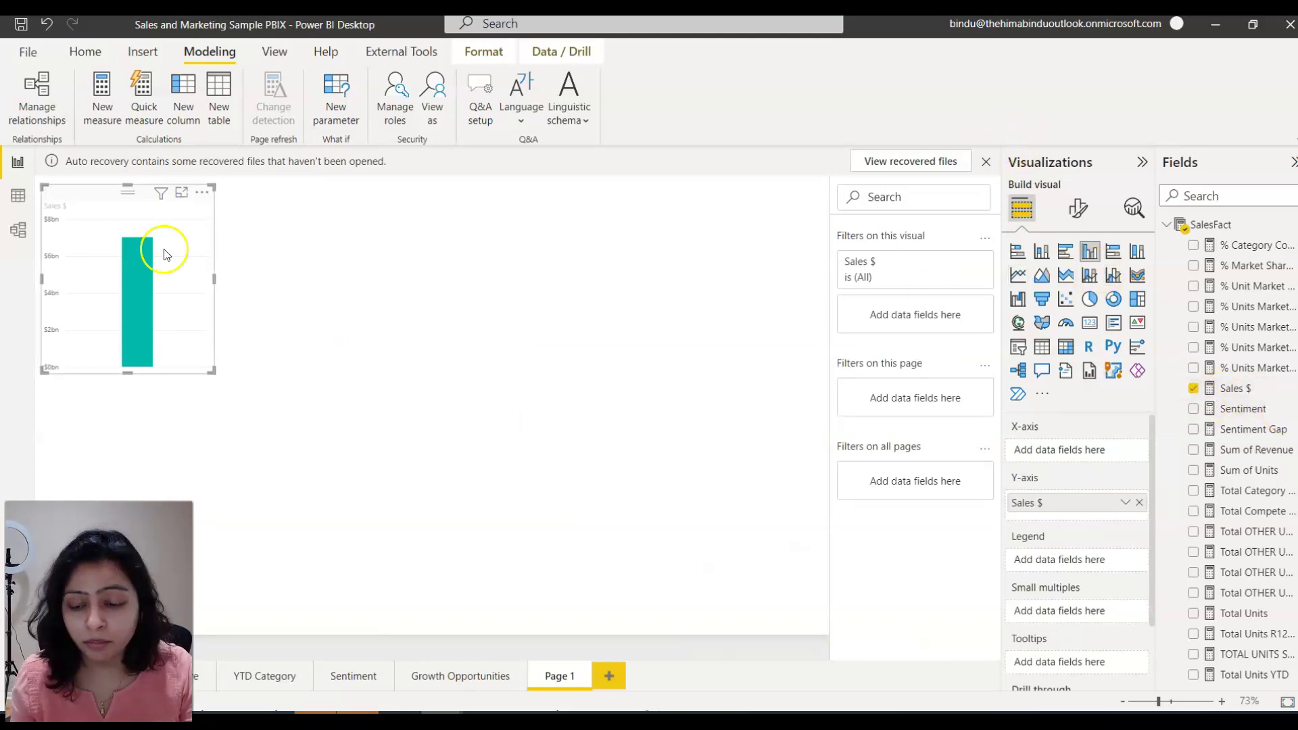
left_click_drag(117, 201, 274, 240)
left_click(308, 267)
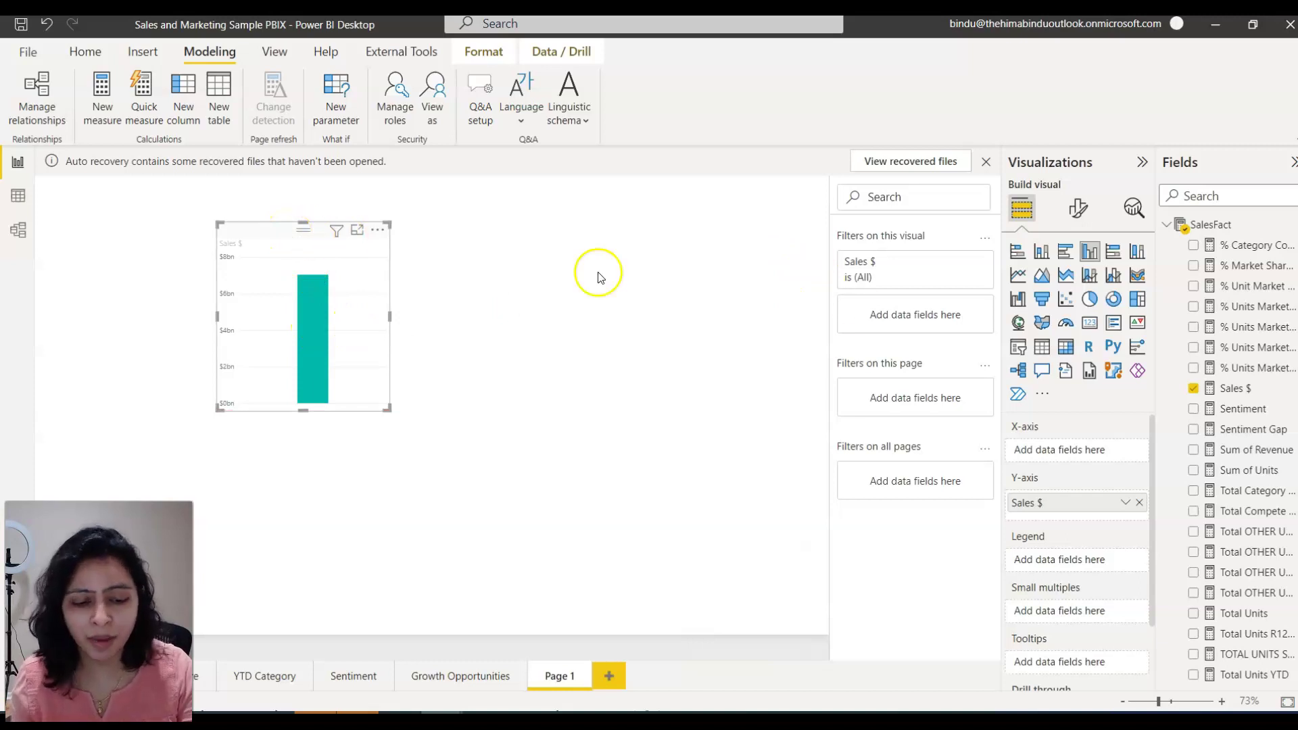
Convert the chart to a matrix with Product Category rows (Mix, Rural, Urban, Youth)
left_click(1065, 347)
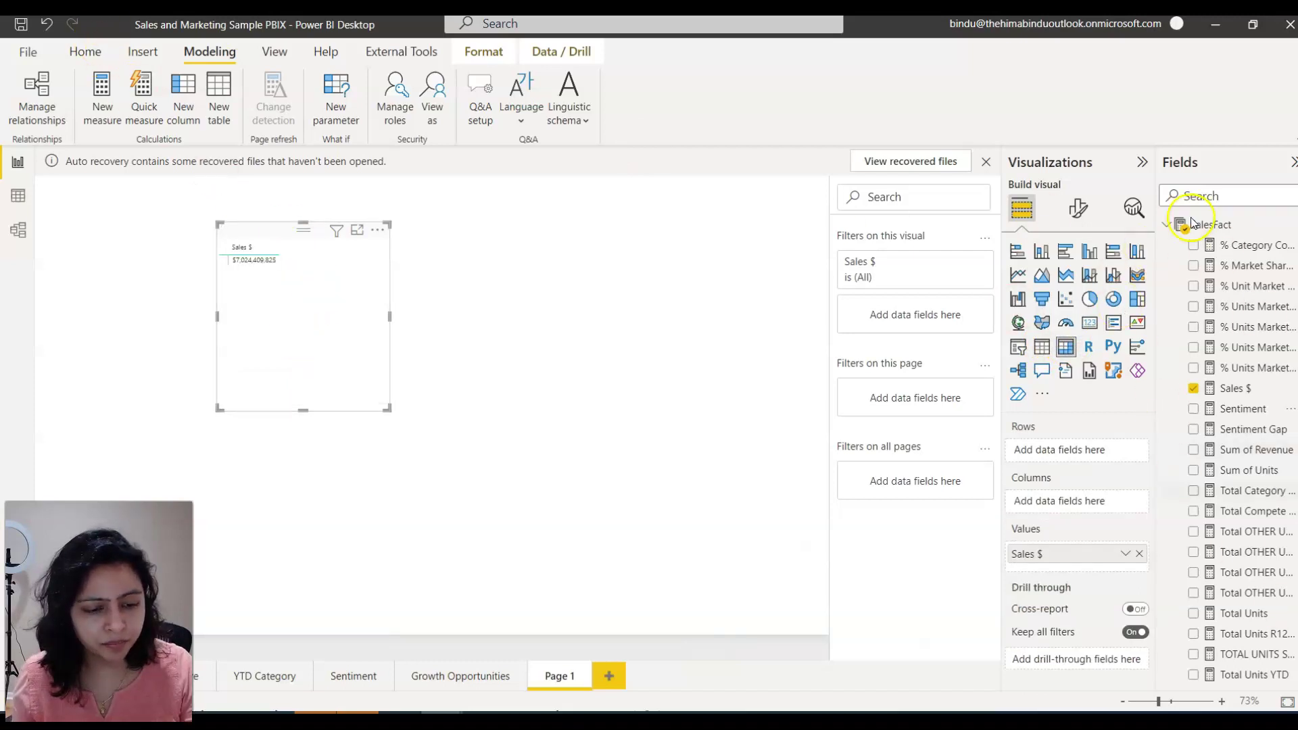
left_click(1166, 224)
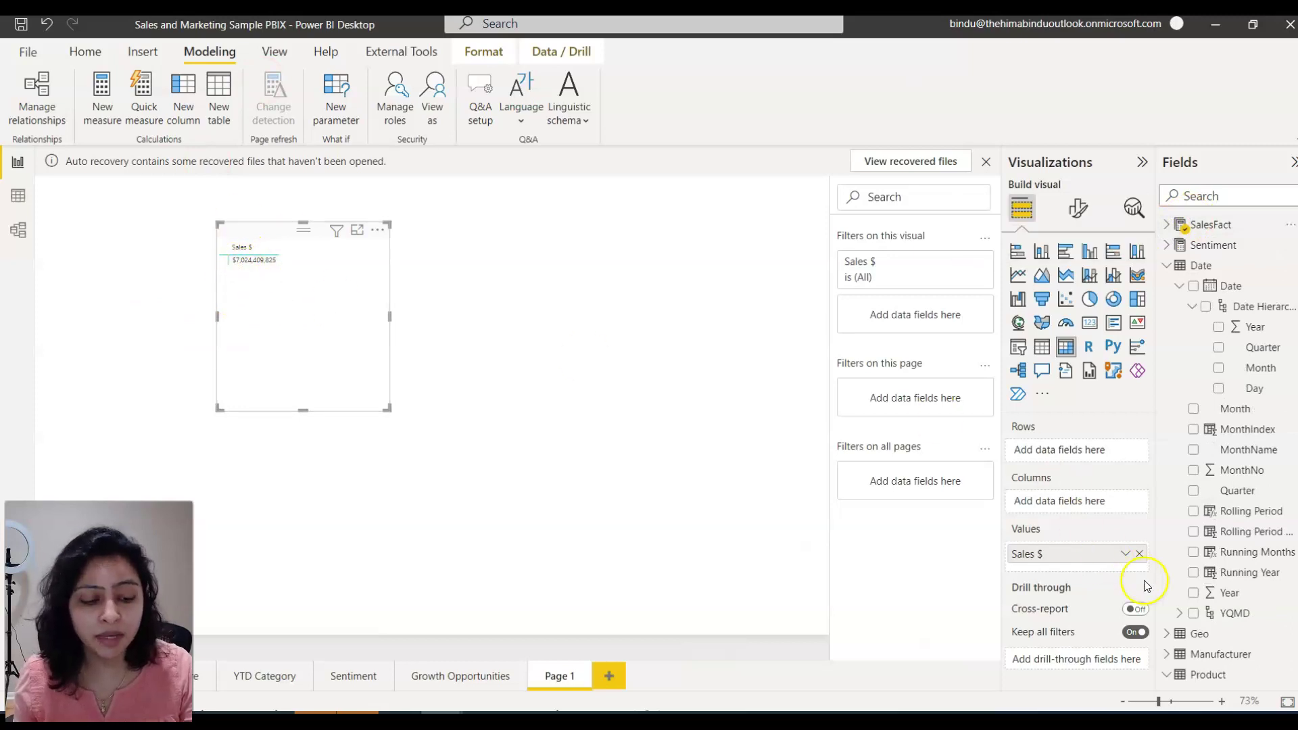
scroll(1217, 588, "down", 3)
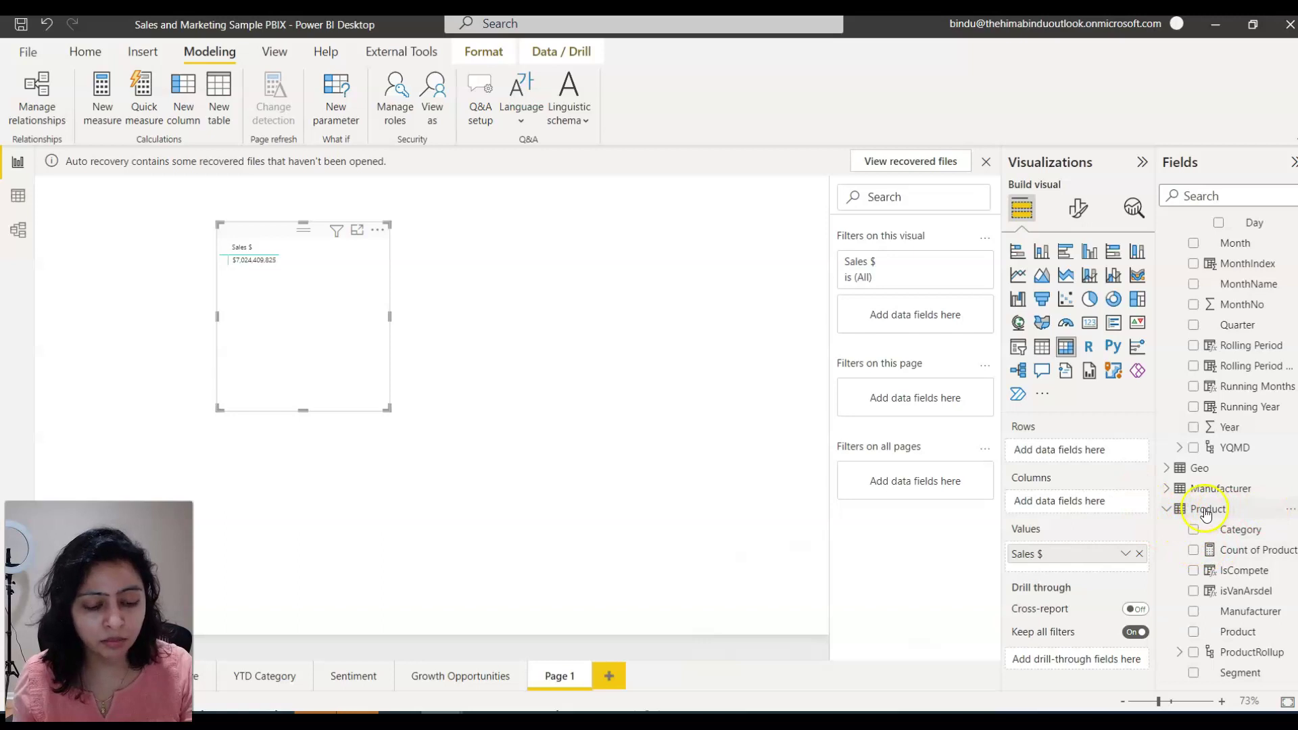
left_click(1194, 532)
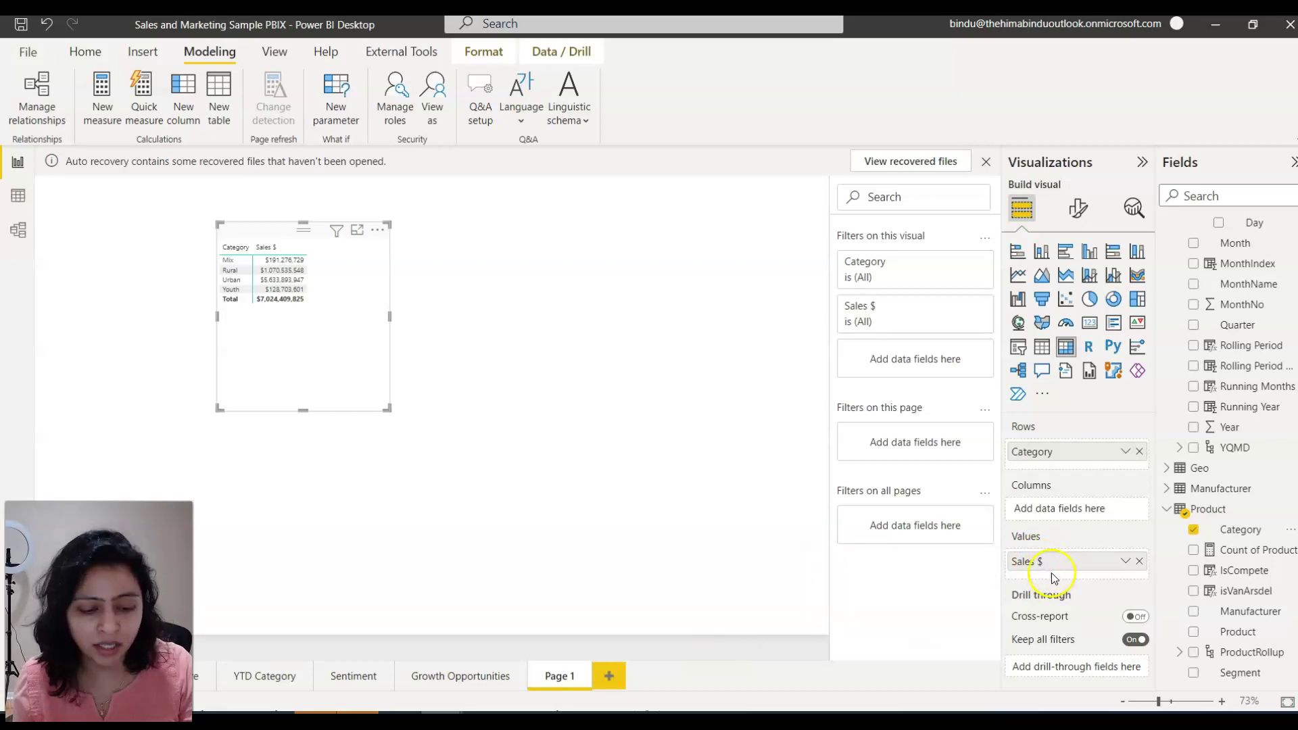
Start adding a sparkline to the matrix's Sales $ value field
double_click(1056, 563)
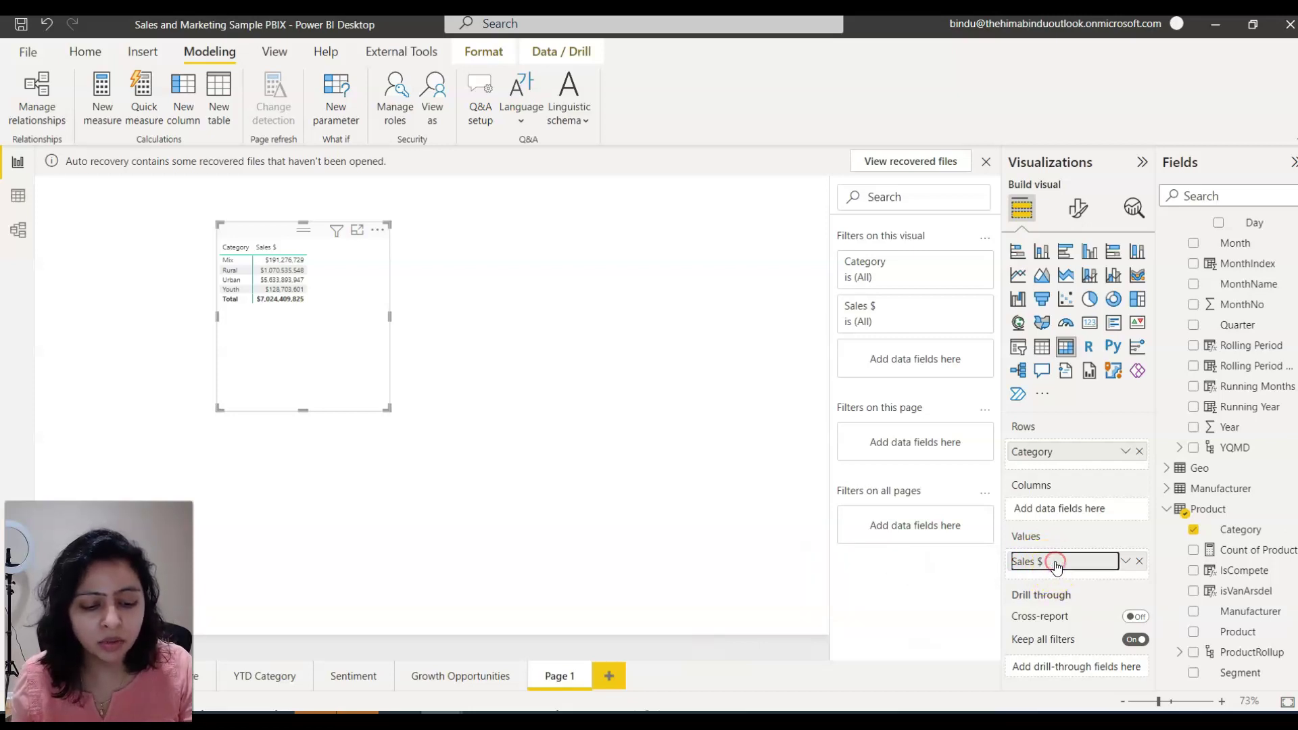
right_click(1056, 563)
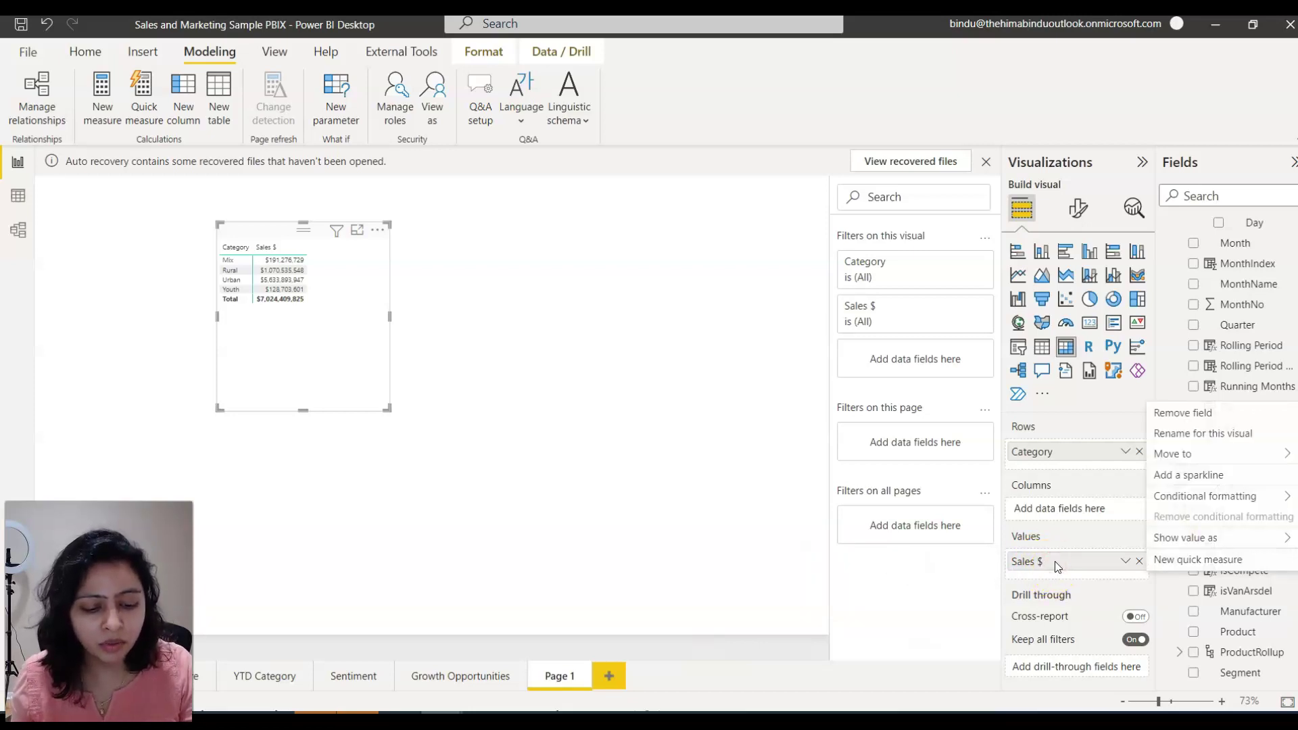
left_click(1175, 476)
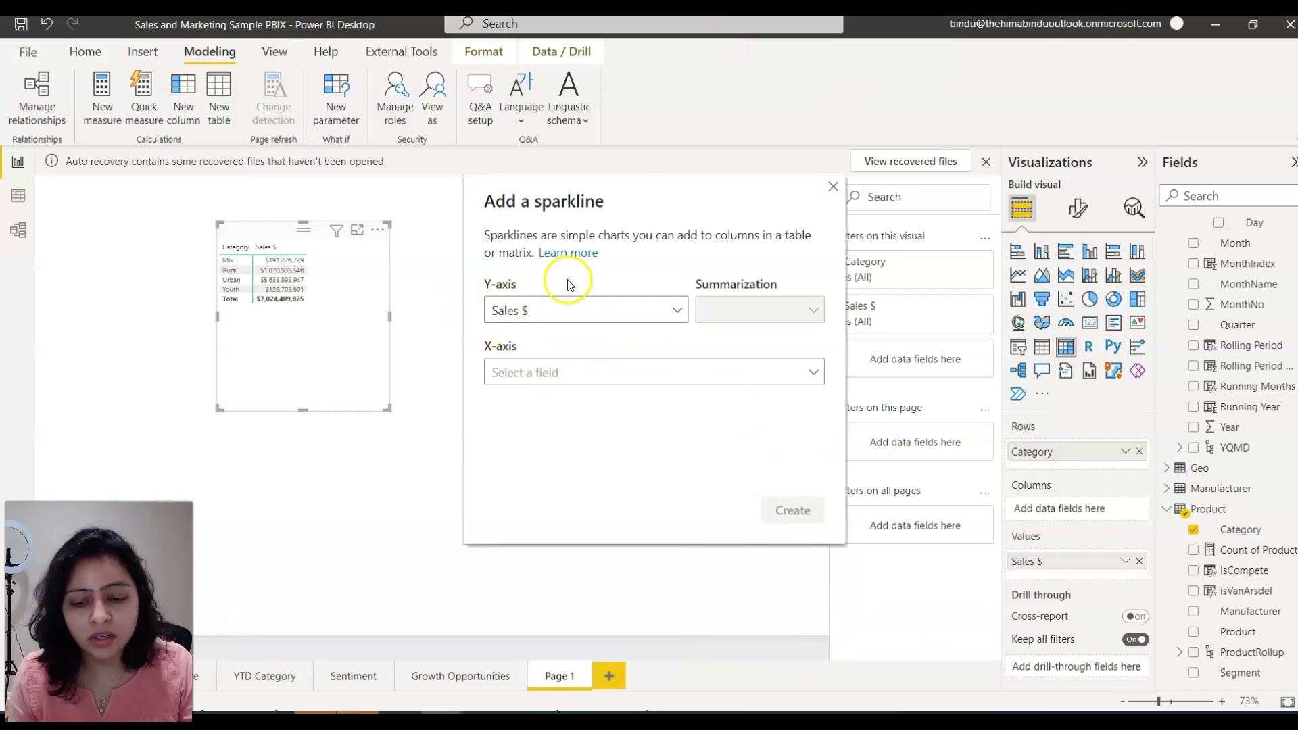
left_click(777, 319)
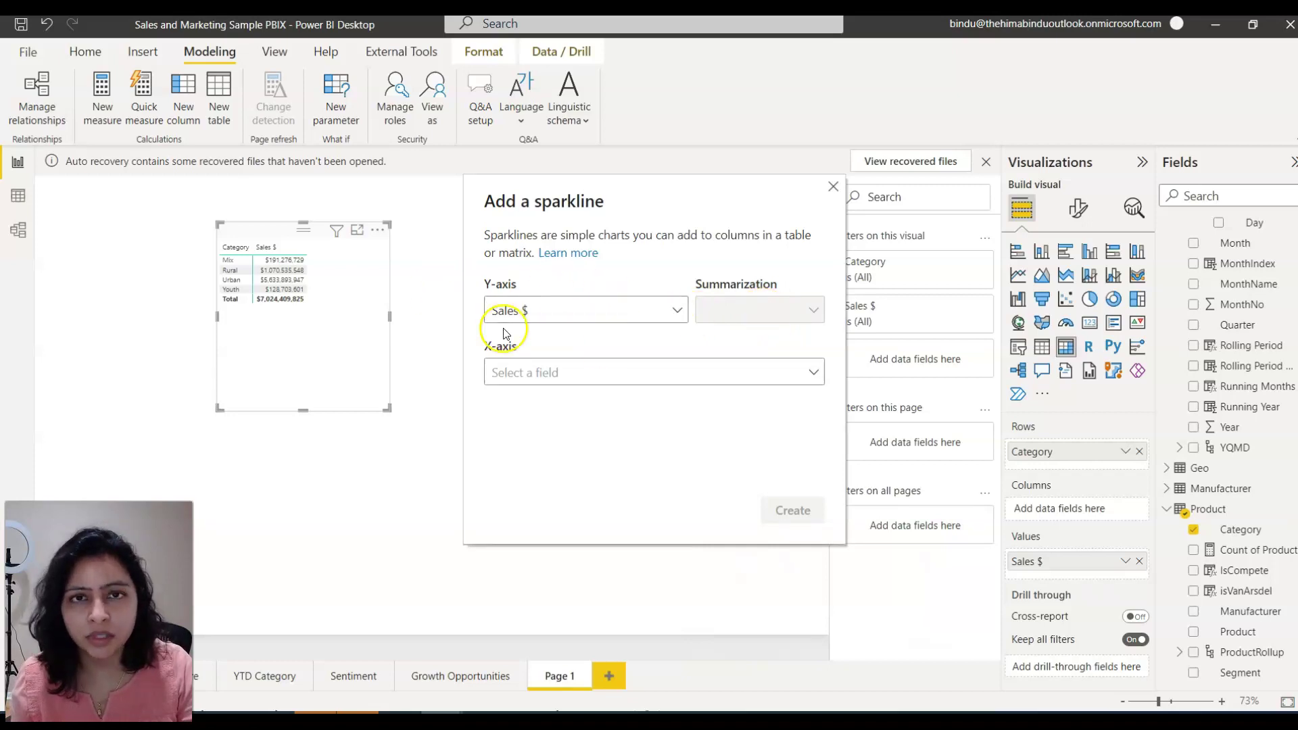
Set the sparkline's X-axis to Date > Date Hierarchy > Year
left_click(526, 379)
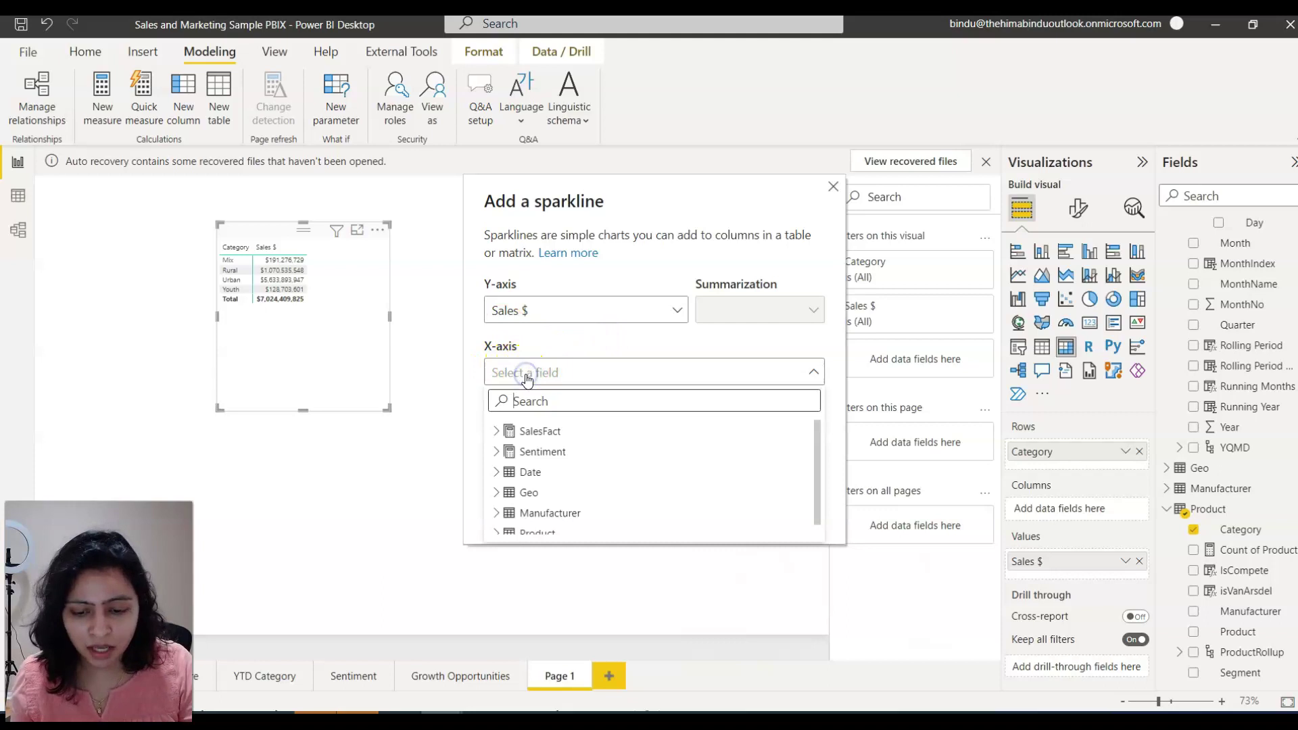
left_click(497, 473)
scroll(513, 466, "down", 2)
scroll(510, 469, "up", 2)
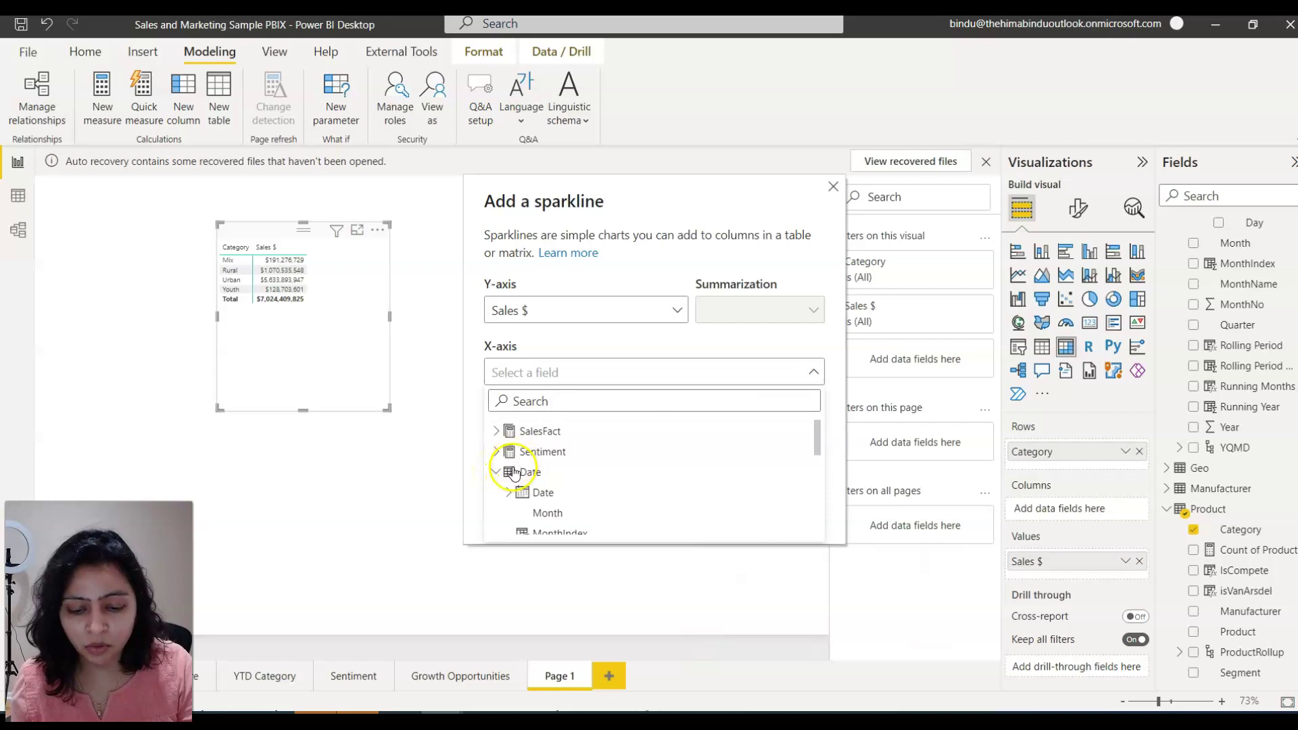
left_click(509, 493)
scroll(534, 504, "down", 2)
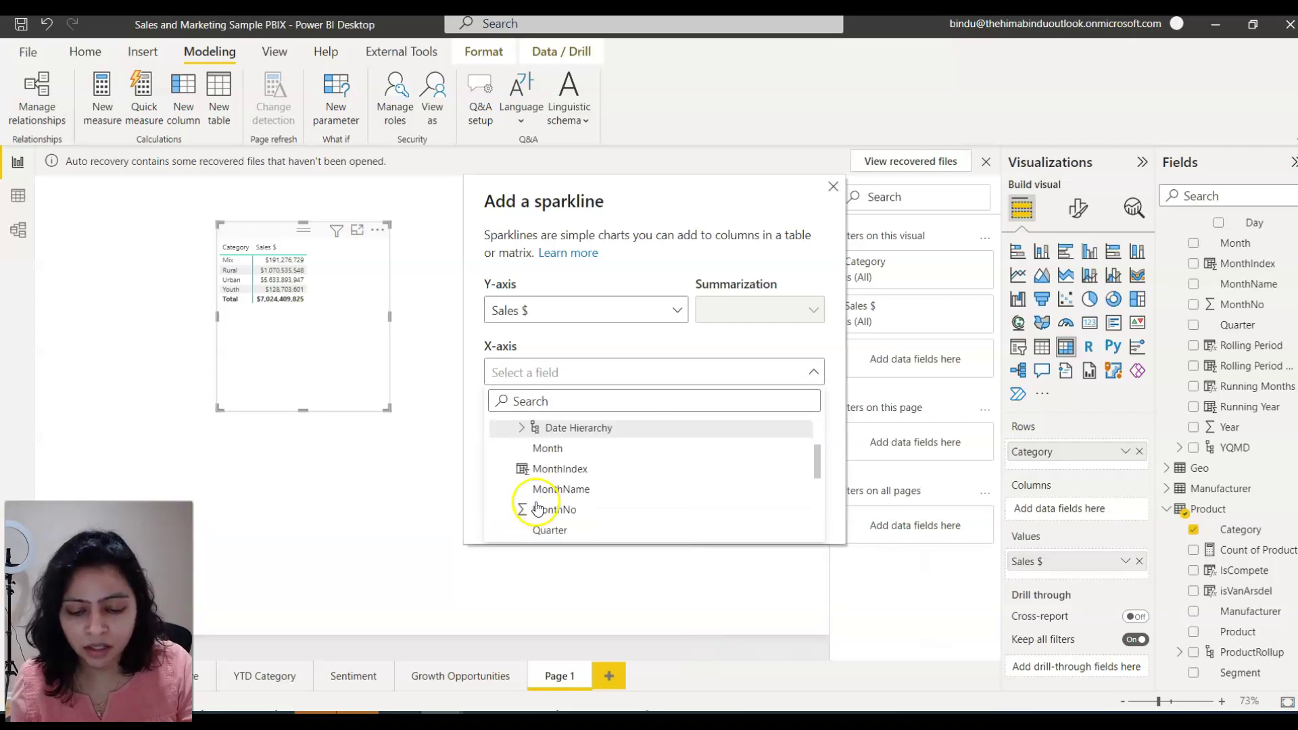
scroll(535, 493, "up", 2)
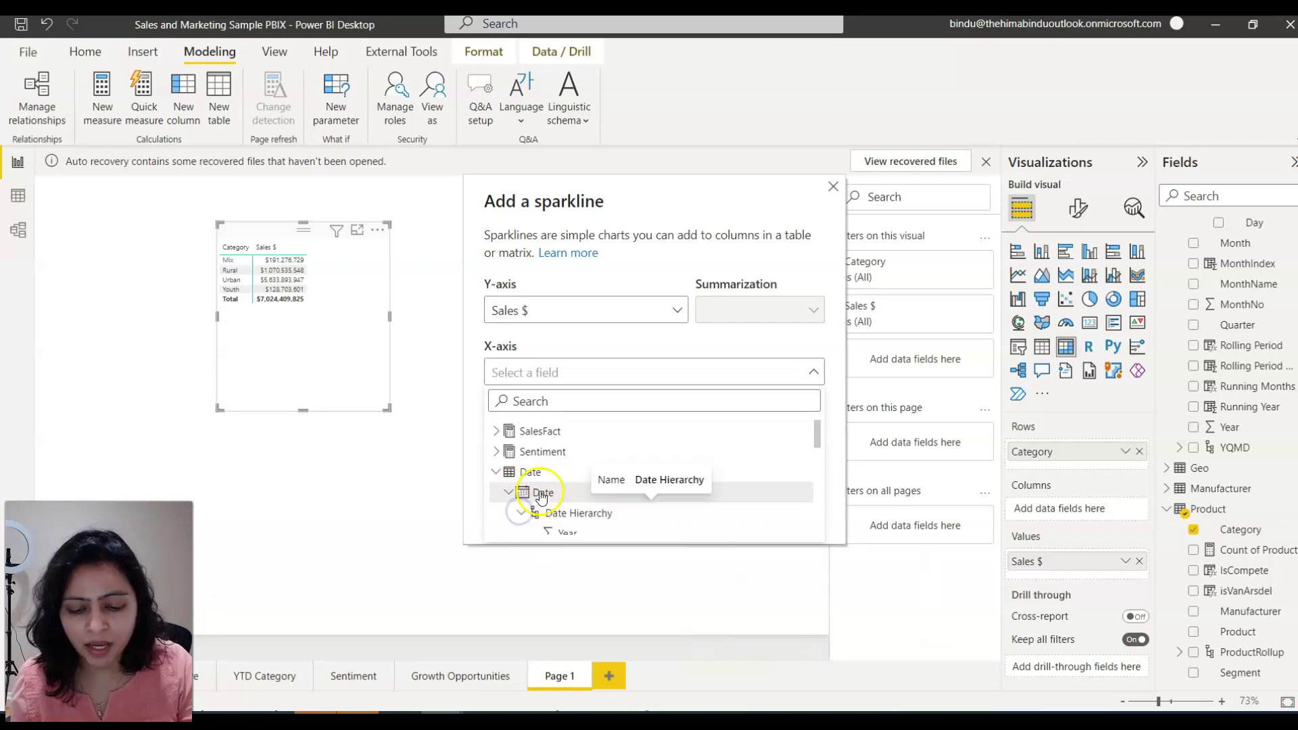
left_click(519, 512)
left_click(572, 533)
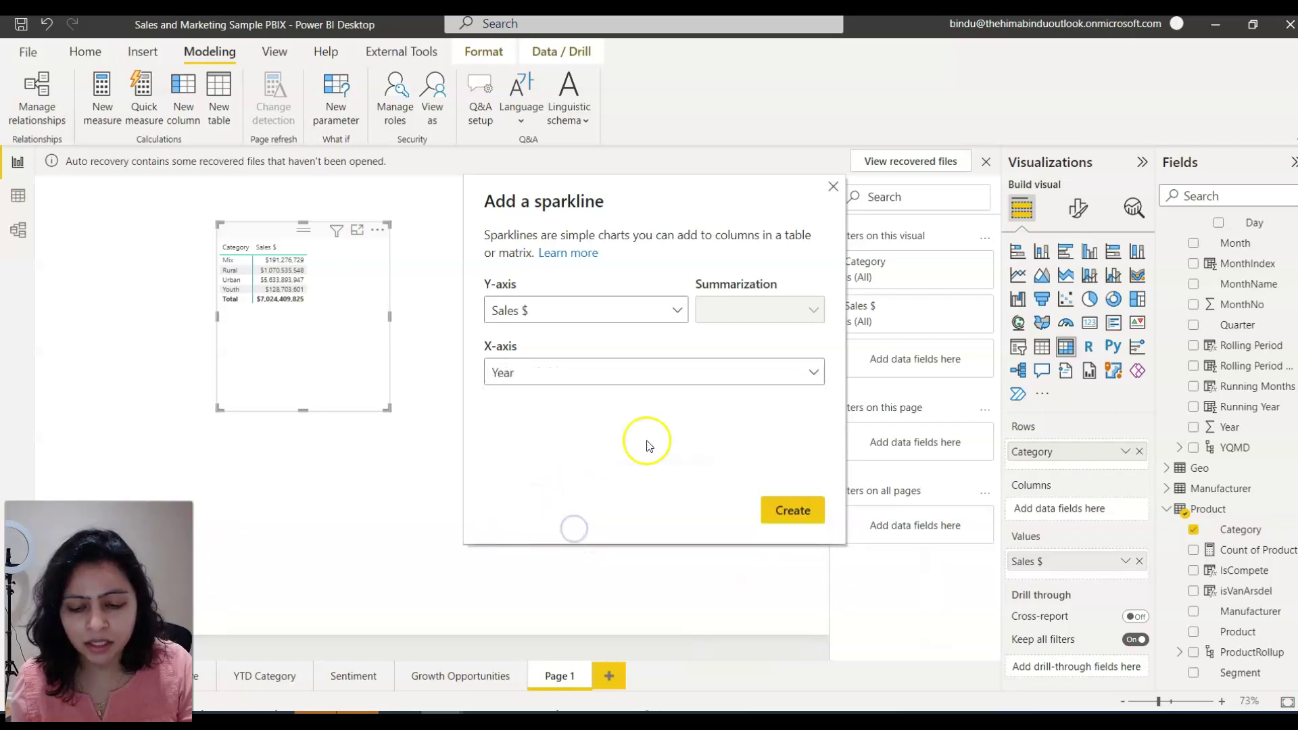
Create the Sales $ by Year sparkline column, then enlarge the matrix and widen Category
left_click(793, 511)
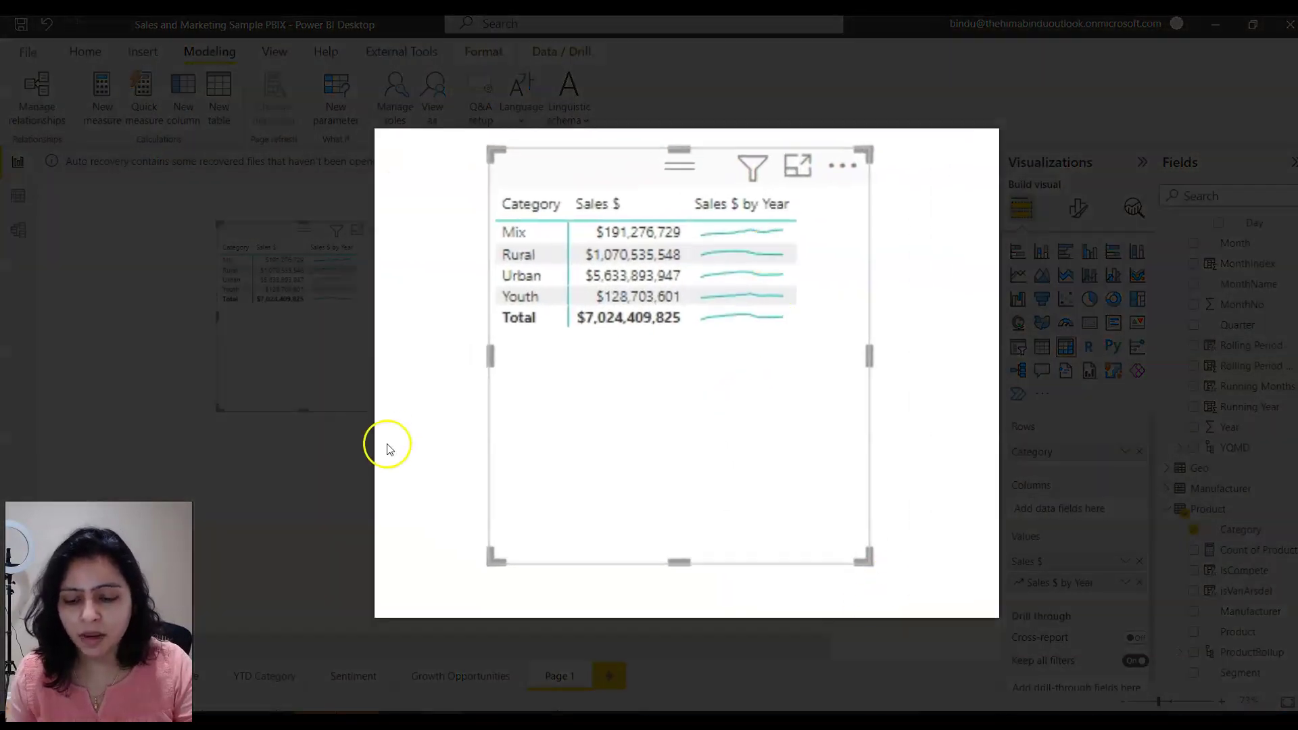
left_click_drag(863, 554, 972, 544)
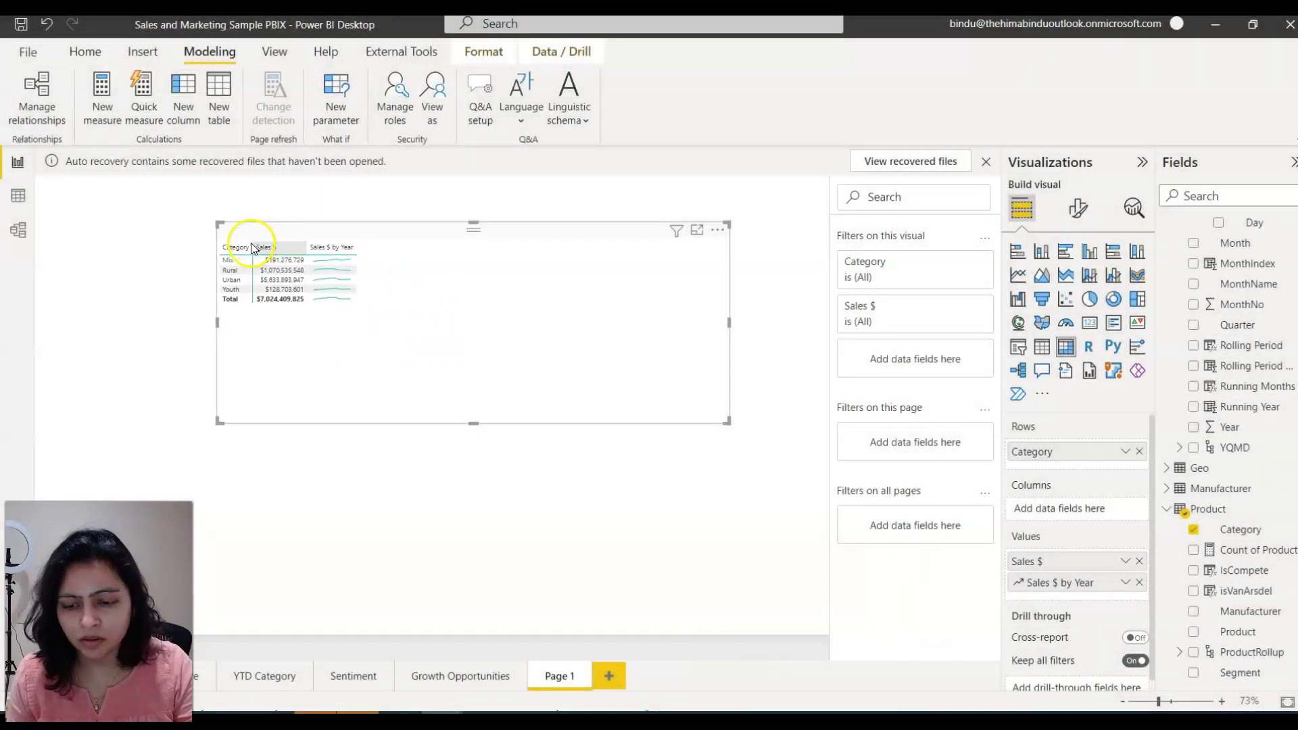
left_click_drag(252, 248, 314, 249)
Increase the matrix header font size for clearer reading
left_click(1133, 506)
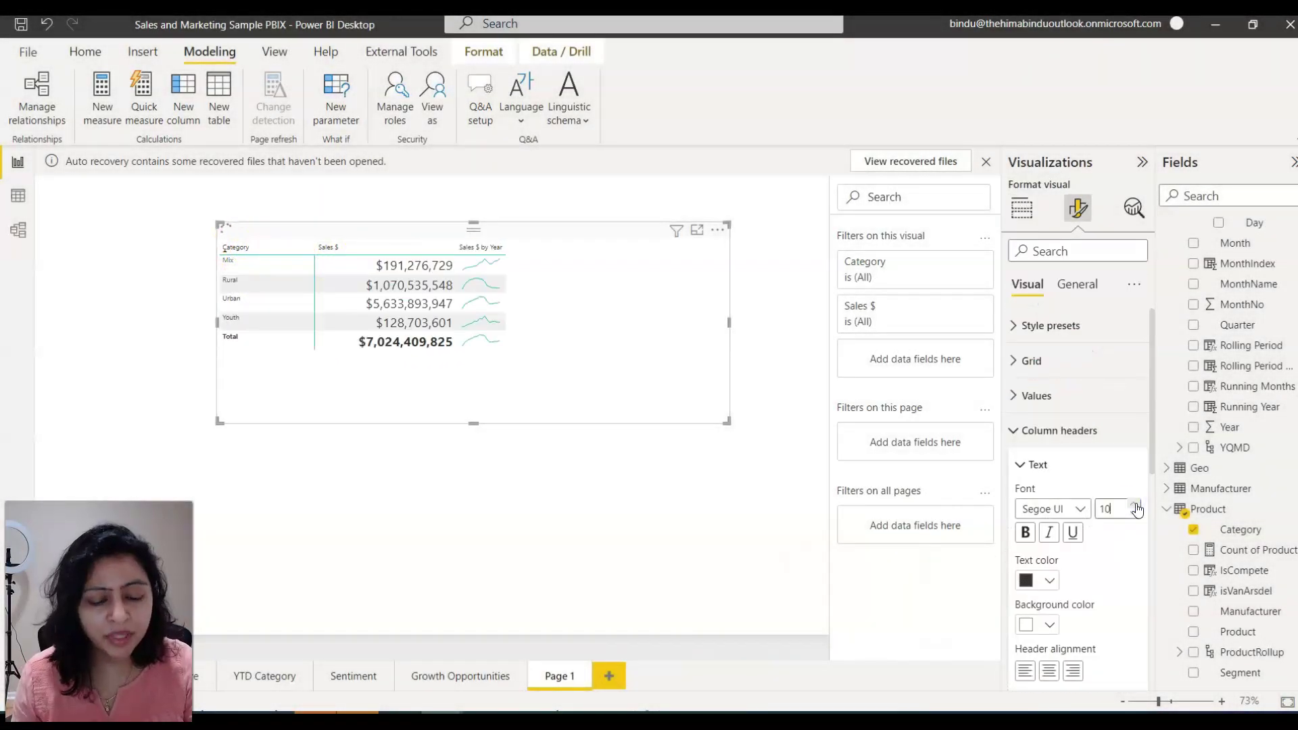
left_click(1136, 503)
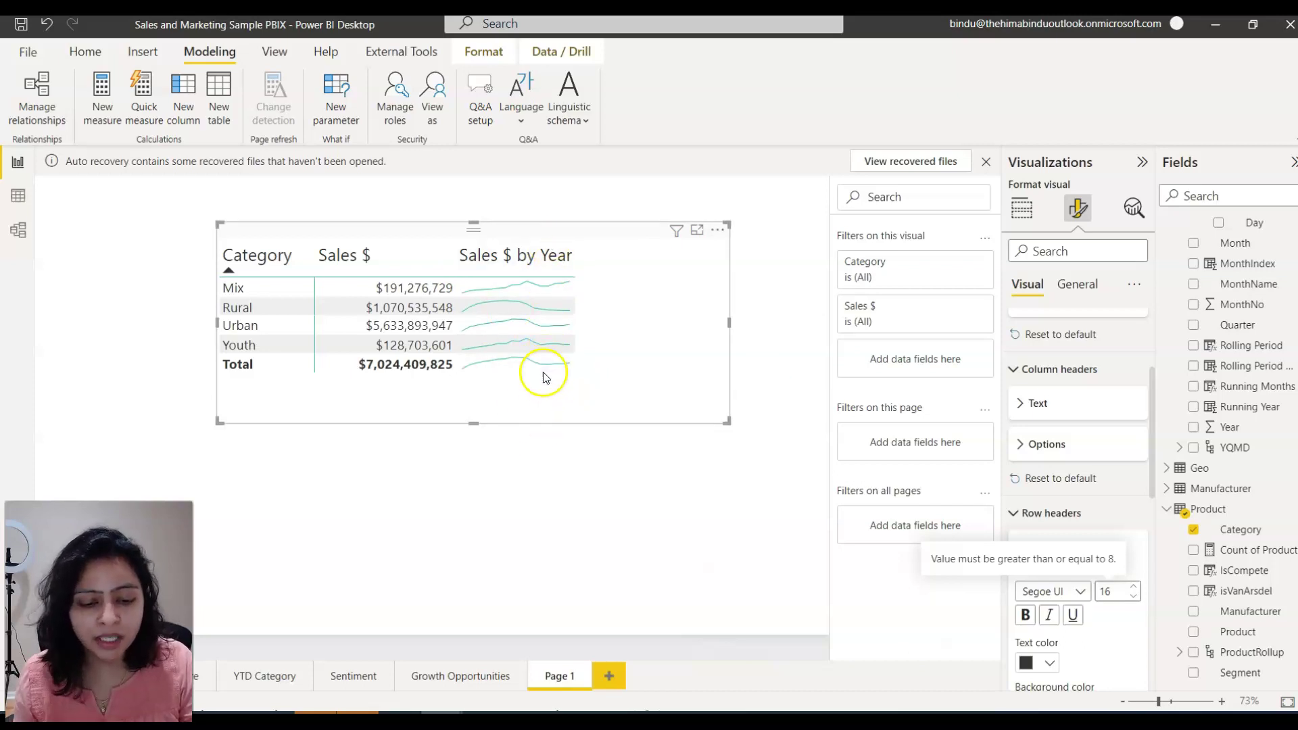
left_click(1022, 211)
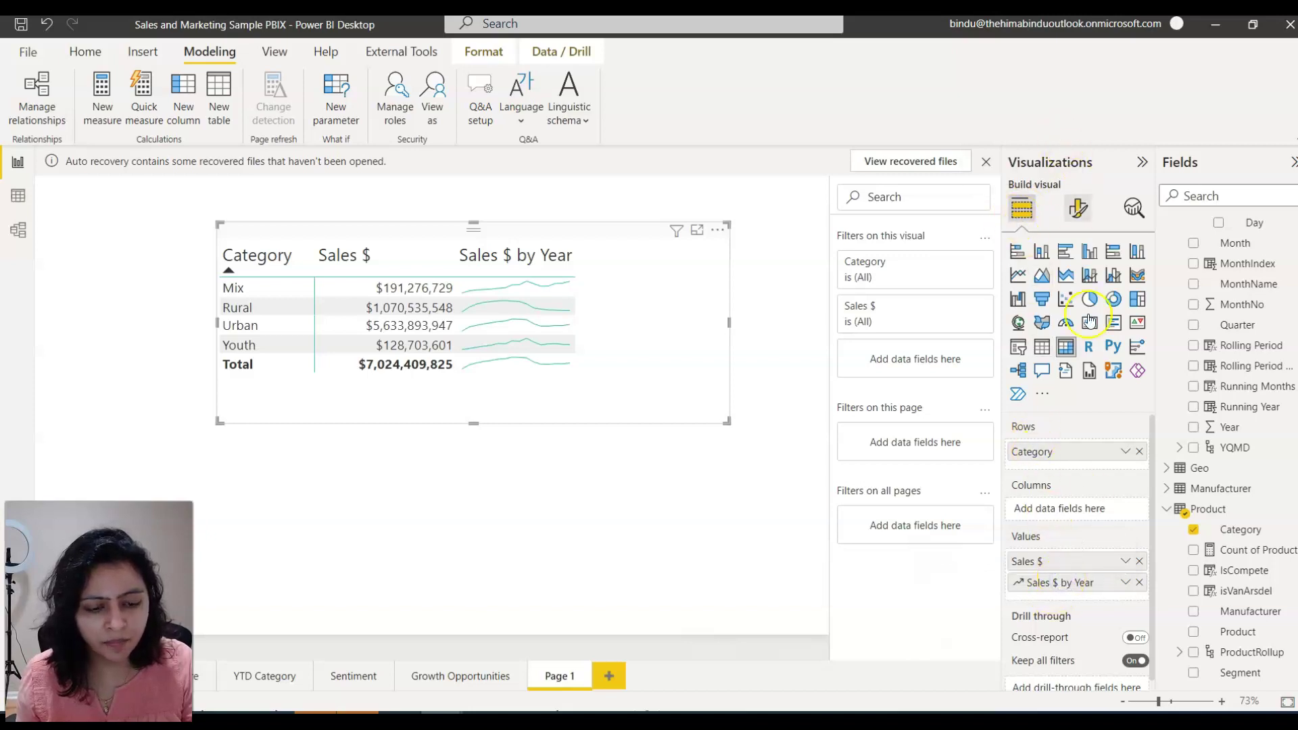
Turn on Highest and Lowest markers under Format visual > Sparklines > Marker
left_click(1077, 216)
scroll(1082, 574, "down", 15)
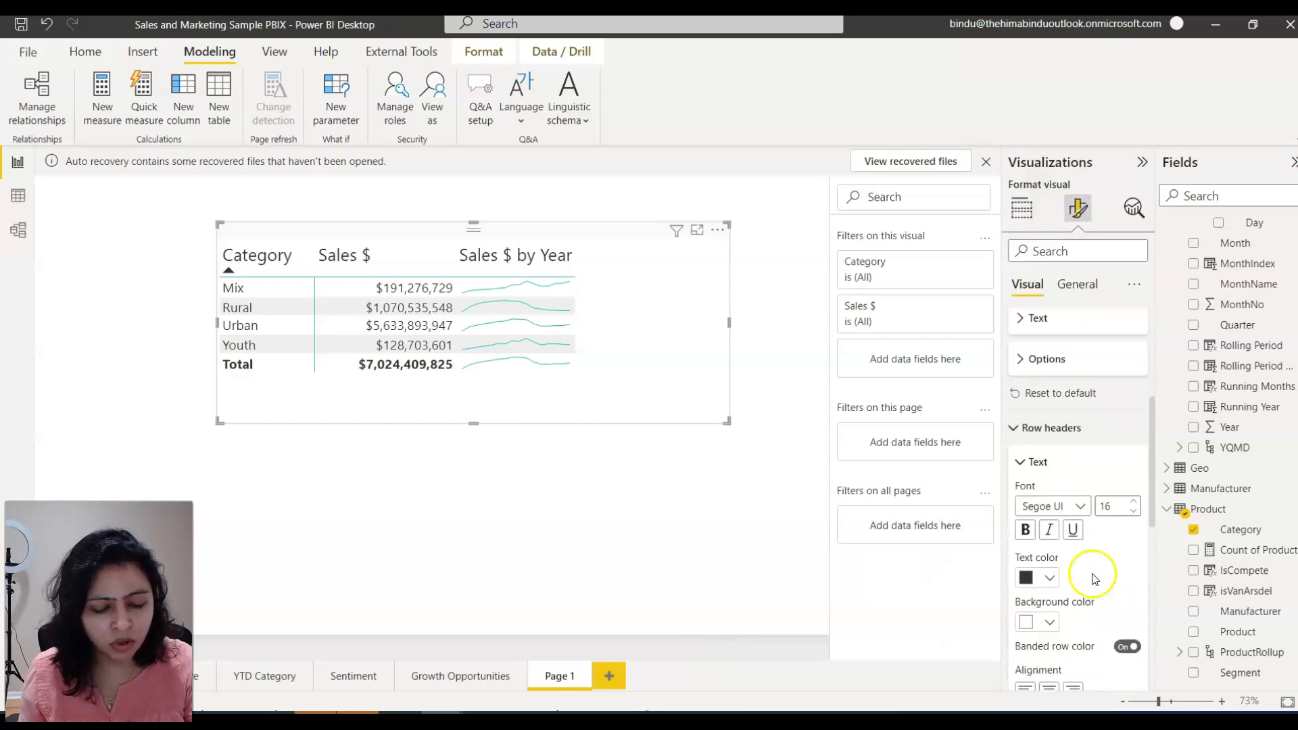
scroll(1053, 629, "down", 1)
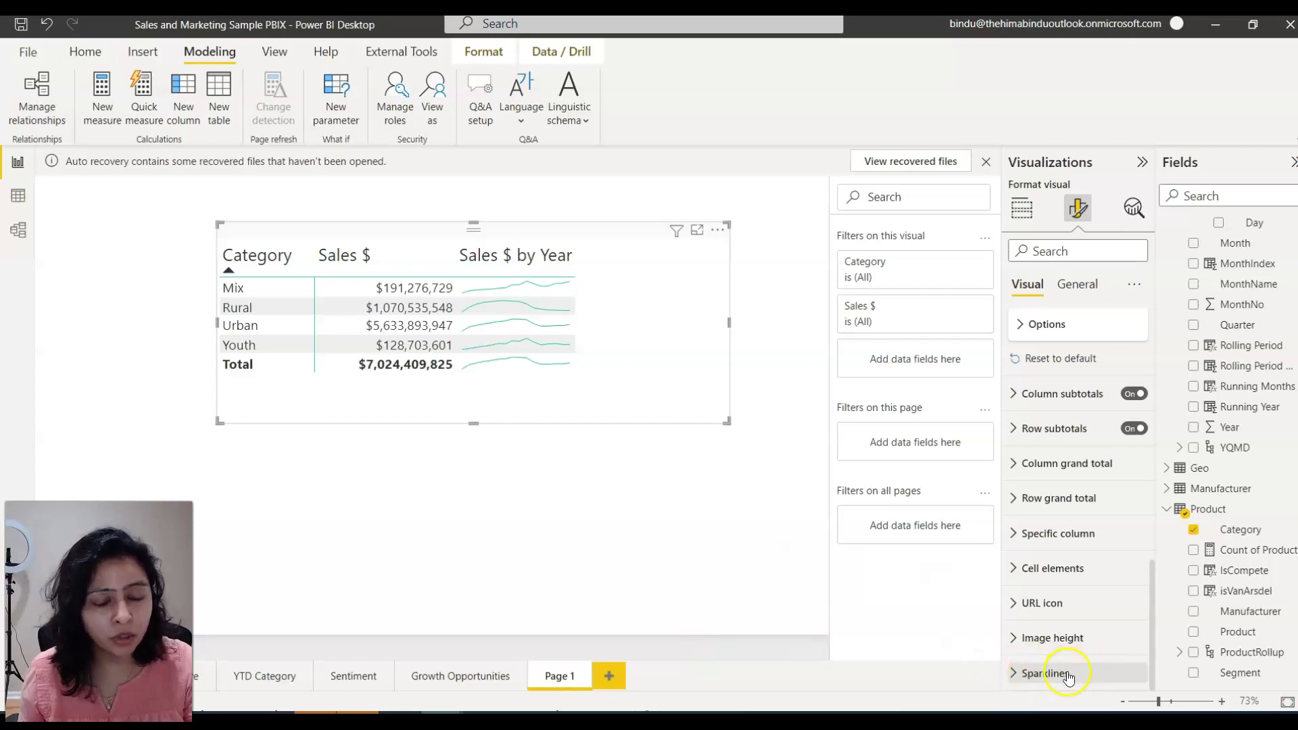
left_click(1011, 675)
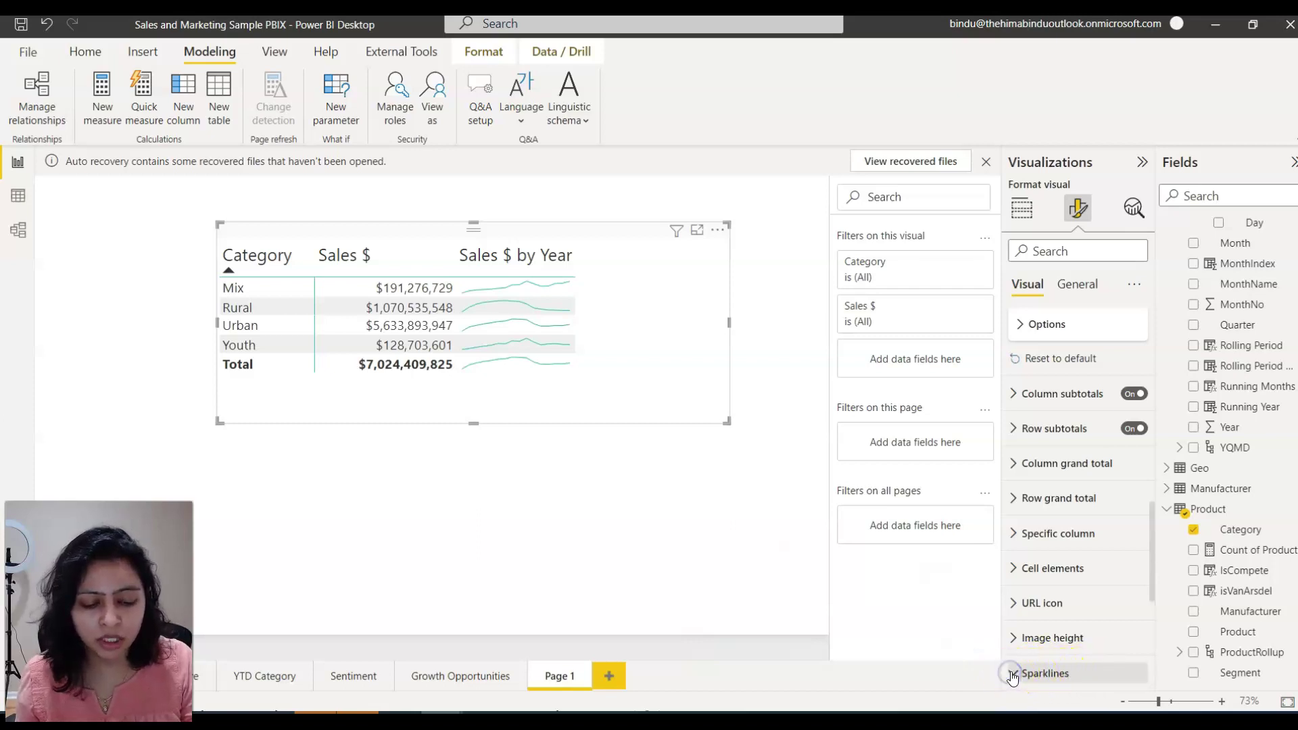
scroll(1101, 599, "down", 5)
scroll(1096, 597, "down", 2)
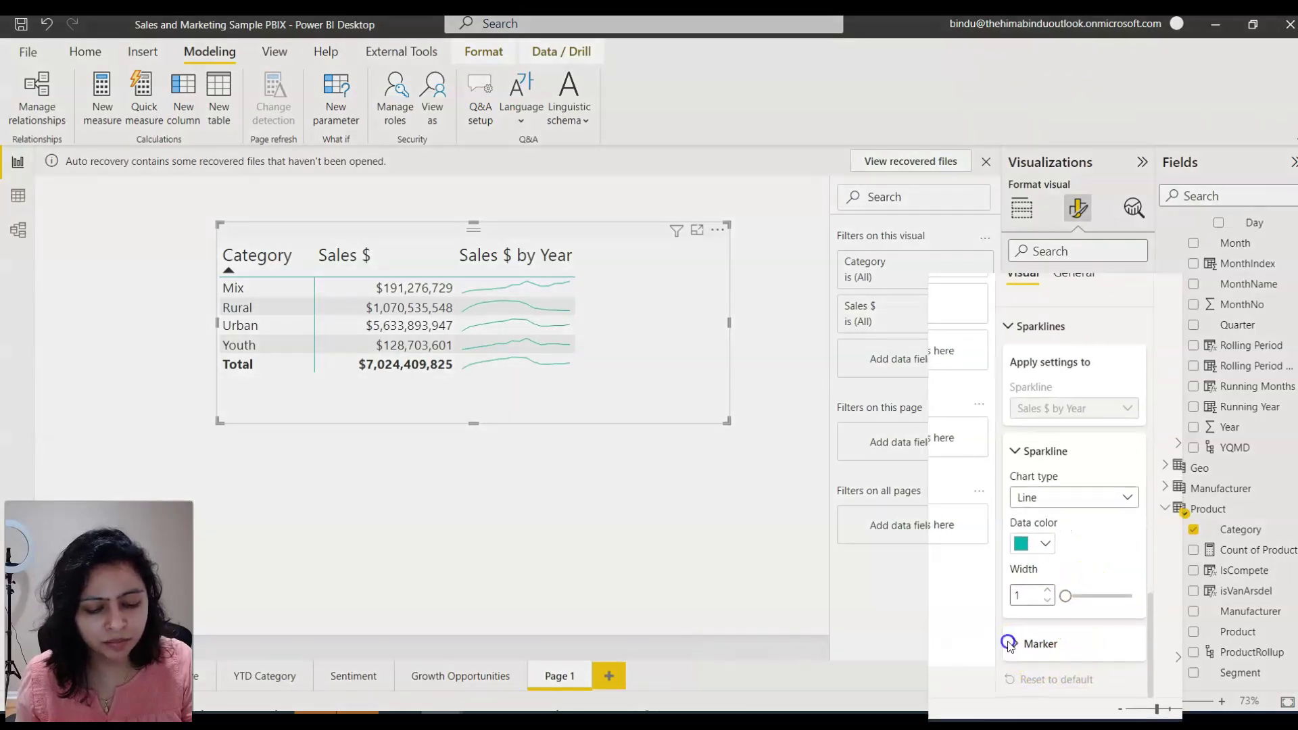
left_click(1020, 639)
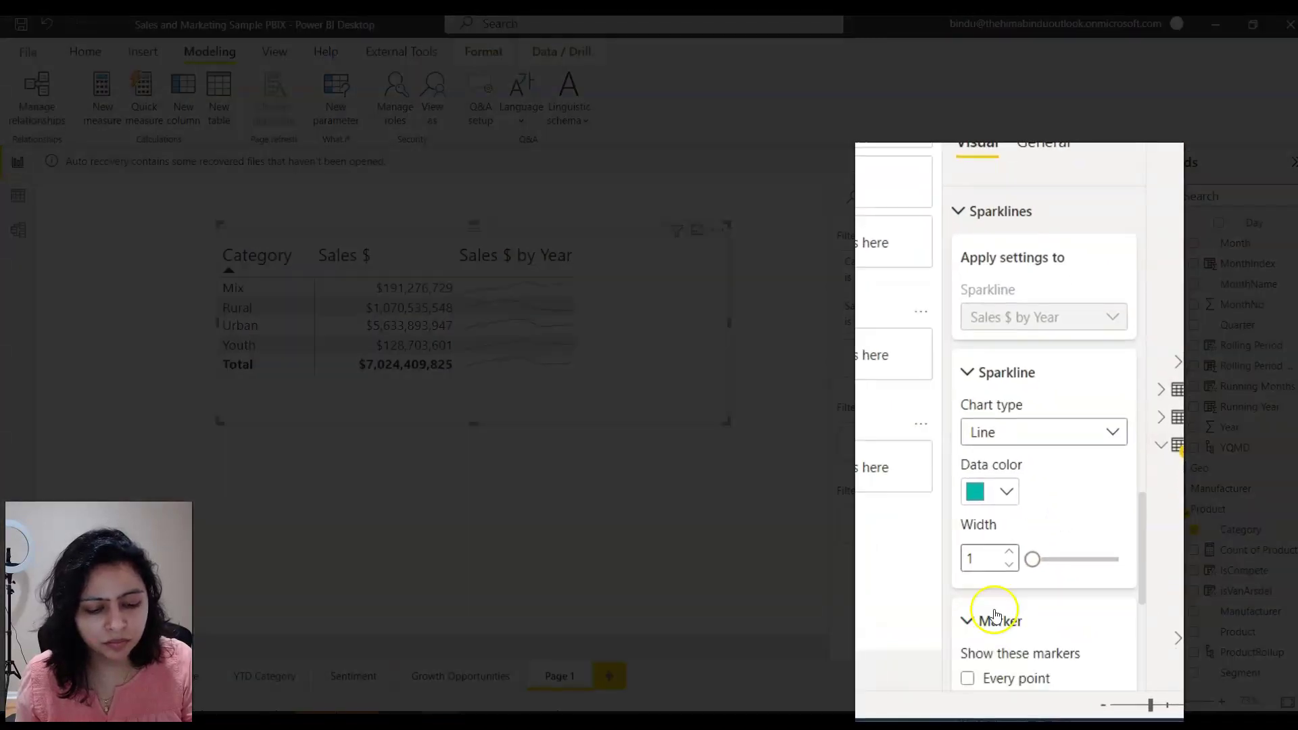
scroll(1034, 588, "down", 3)
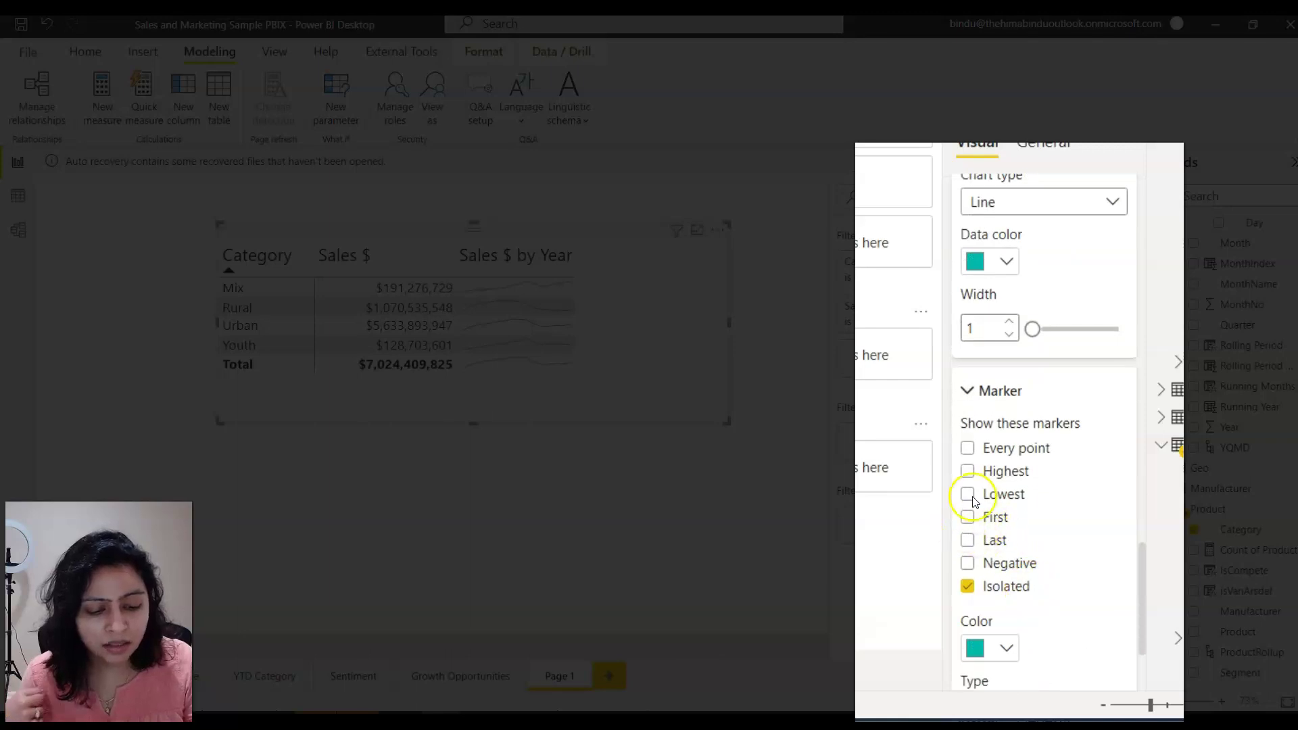
left_click(967, 472)
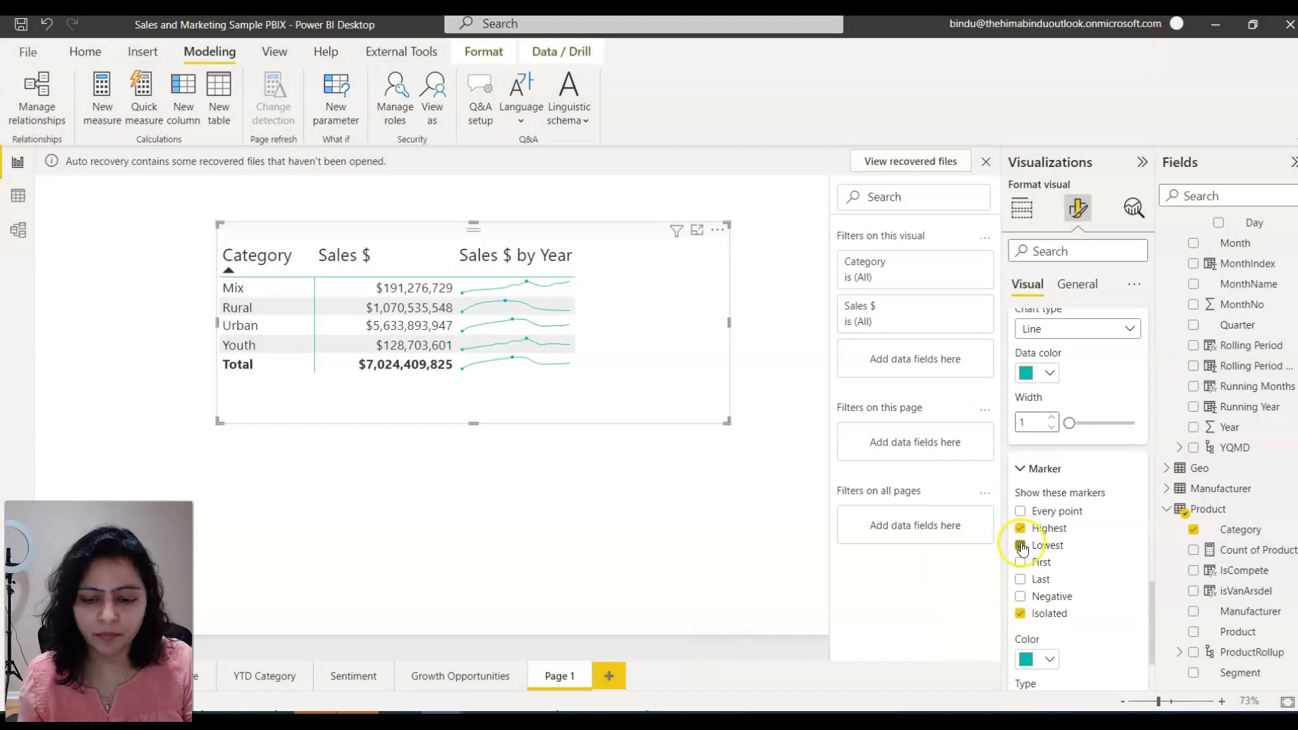
left_click(1021, 545)
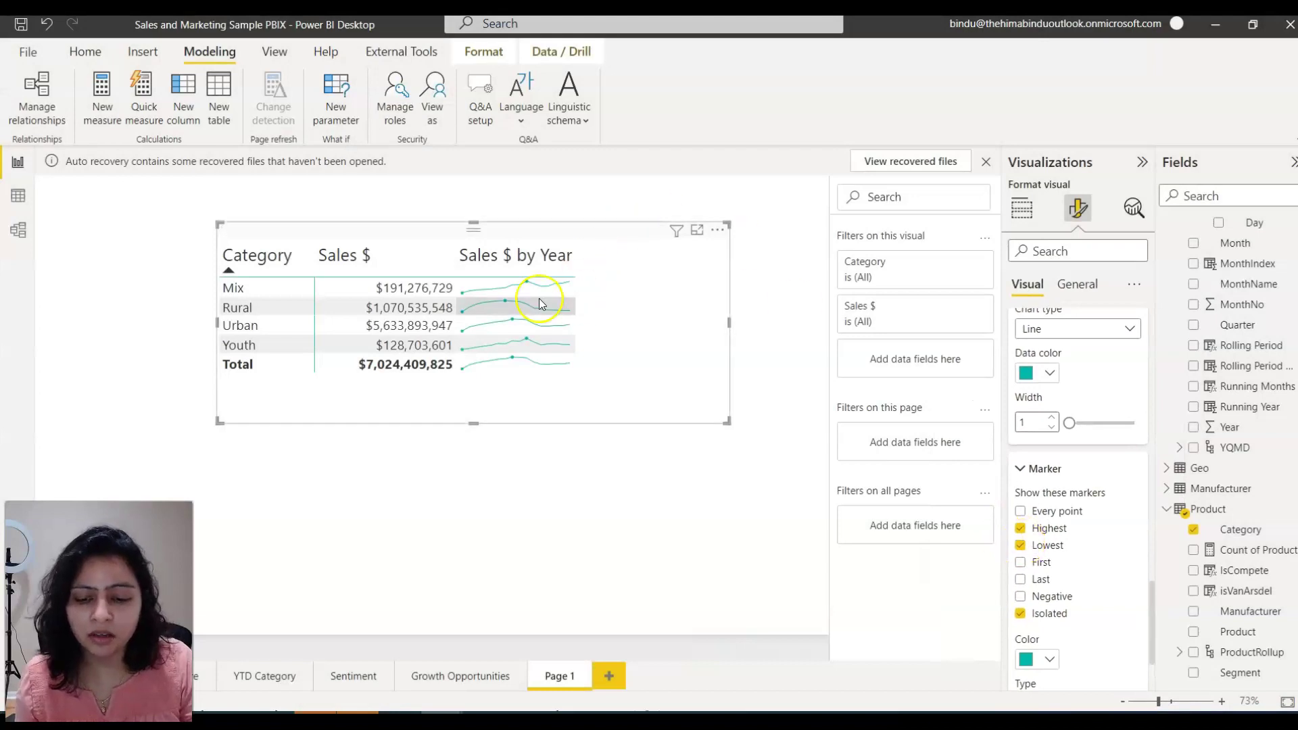
Try Every point markers and Column chart type, then return sparklines to Line
left_click(1021, 512)
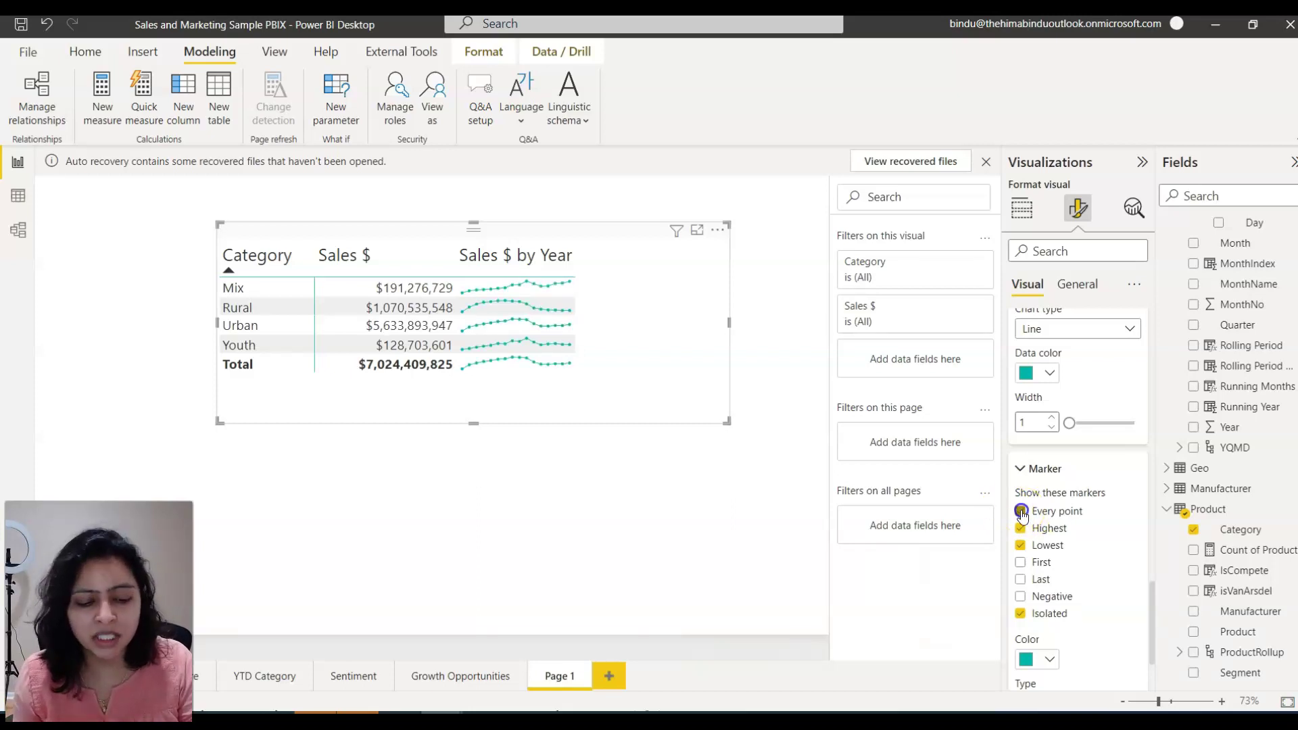
left_click(1021, 513)
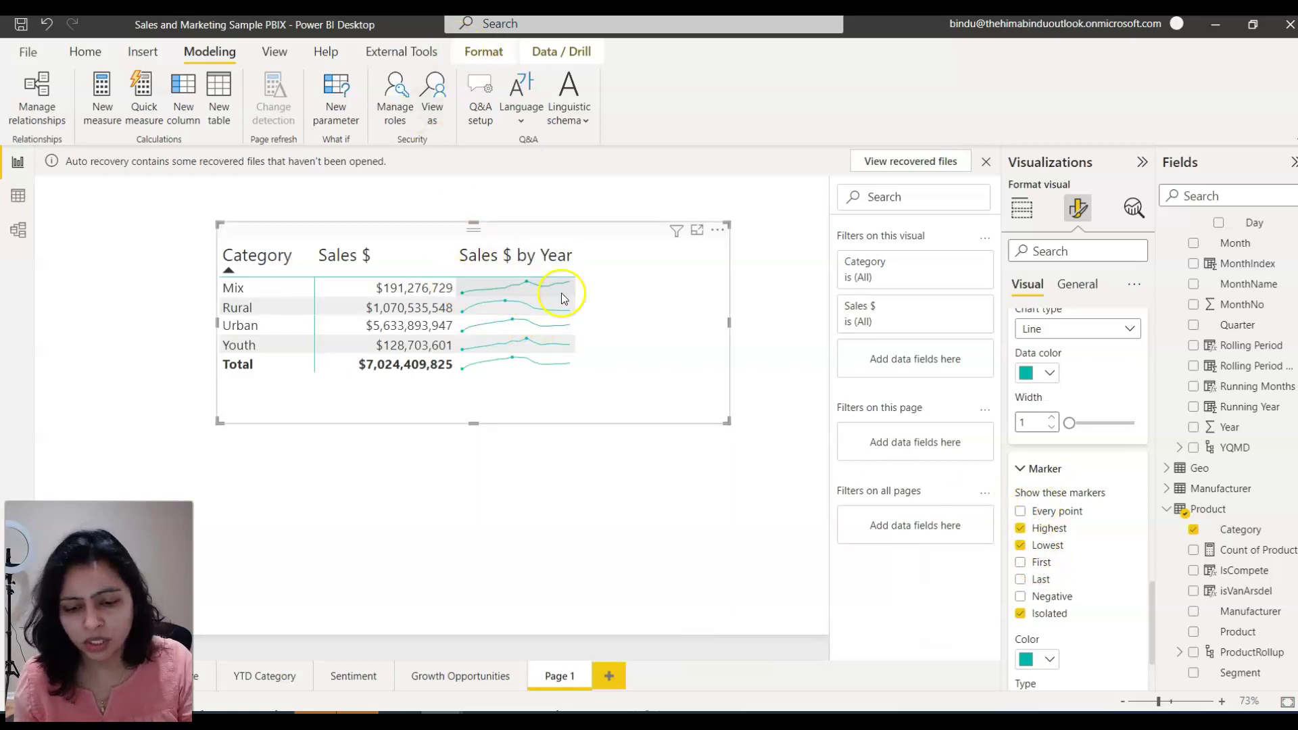
scroll(1109, 643, "down", 2)
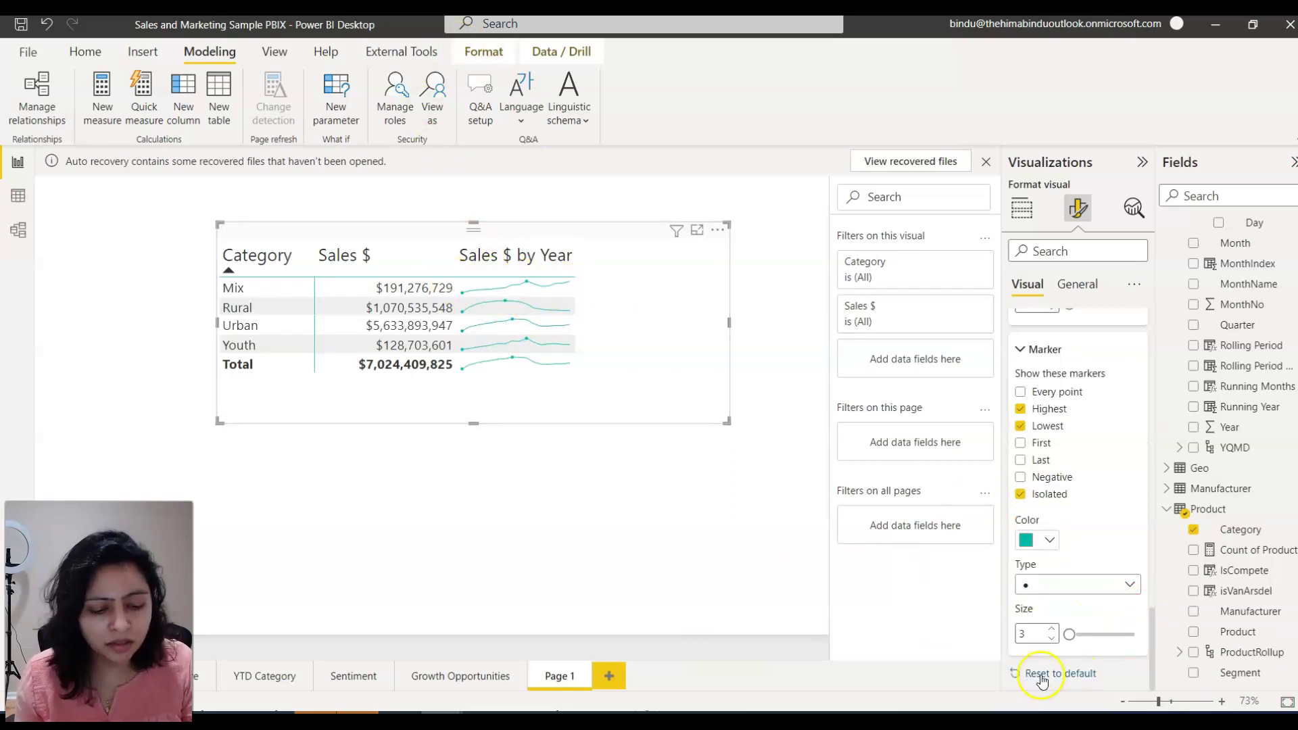
scroll(1082, 392, "up", 3)
left_click(1086, 380)
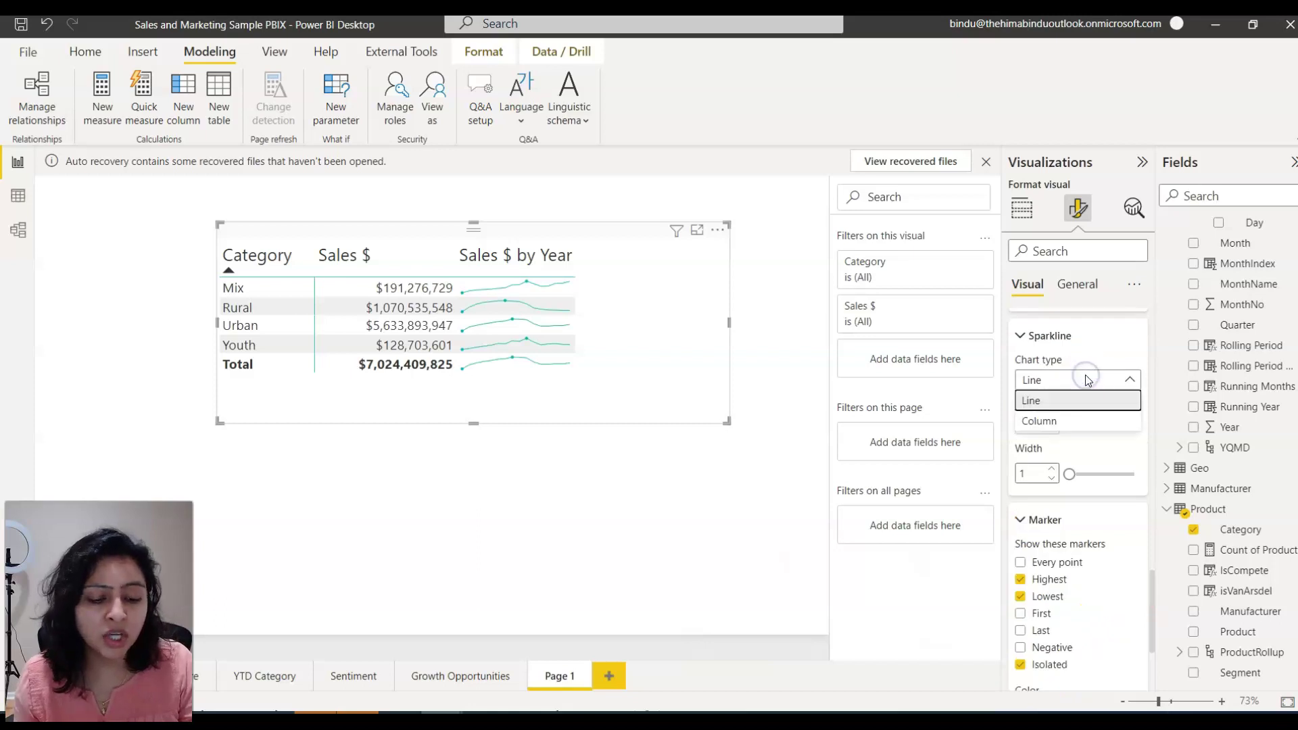
left_click(1047, 429)
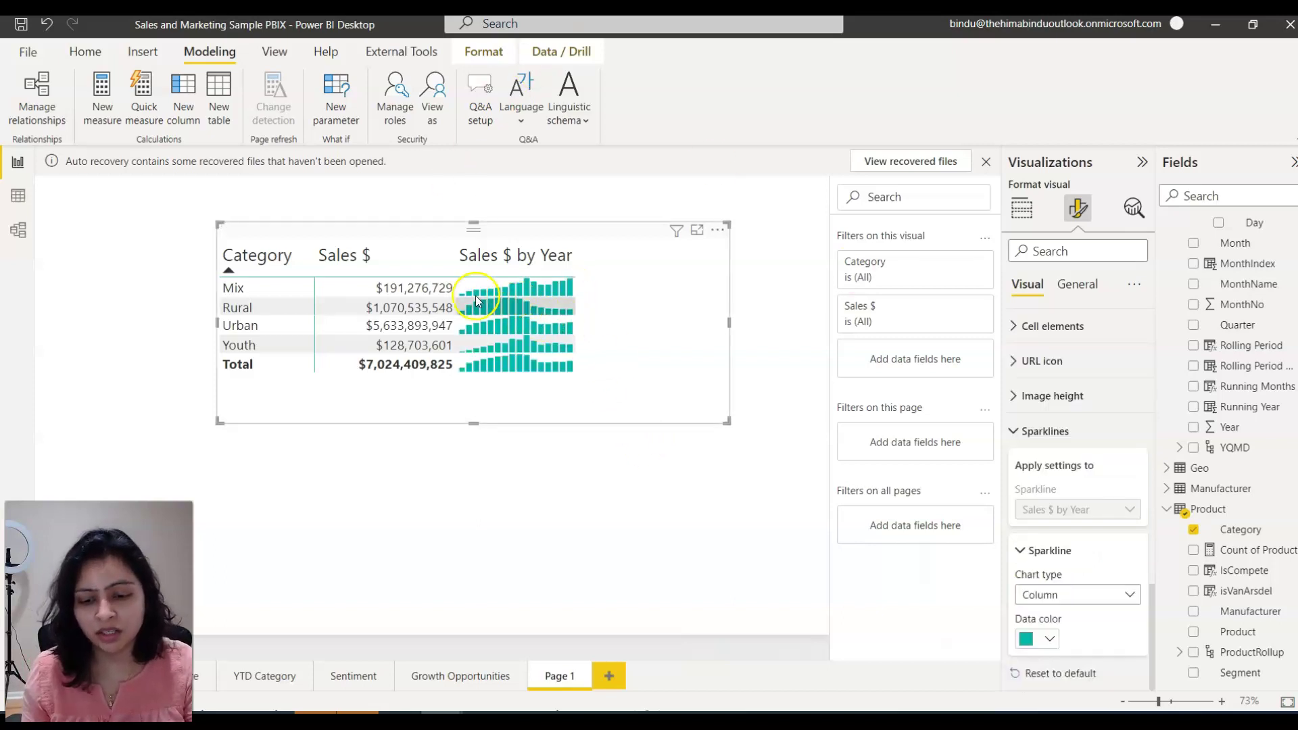
left_click(1088, 595)
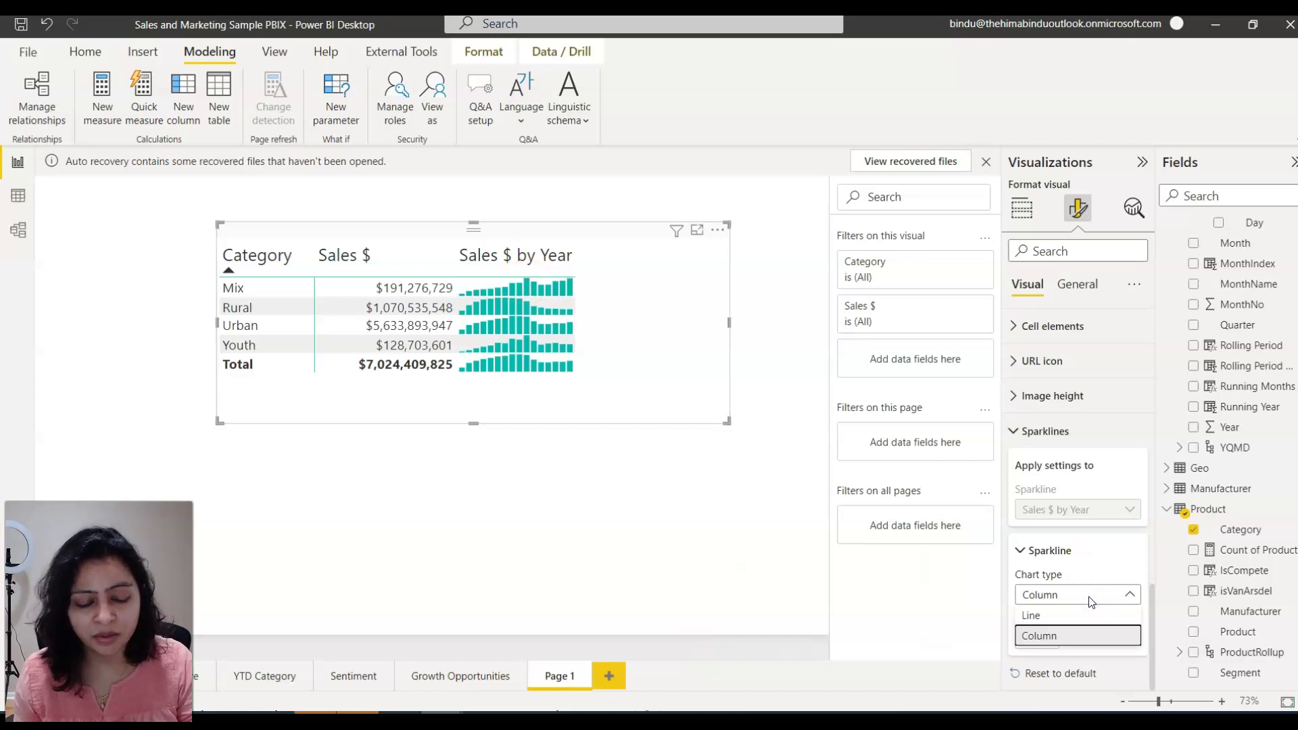
left_click(1040, 616)
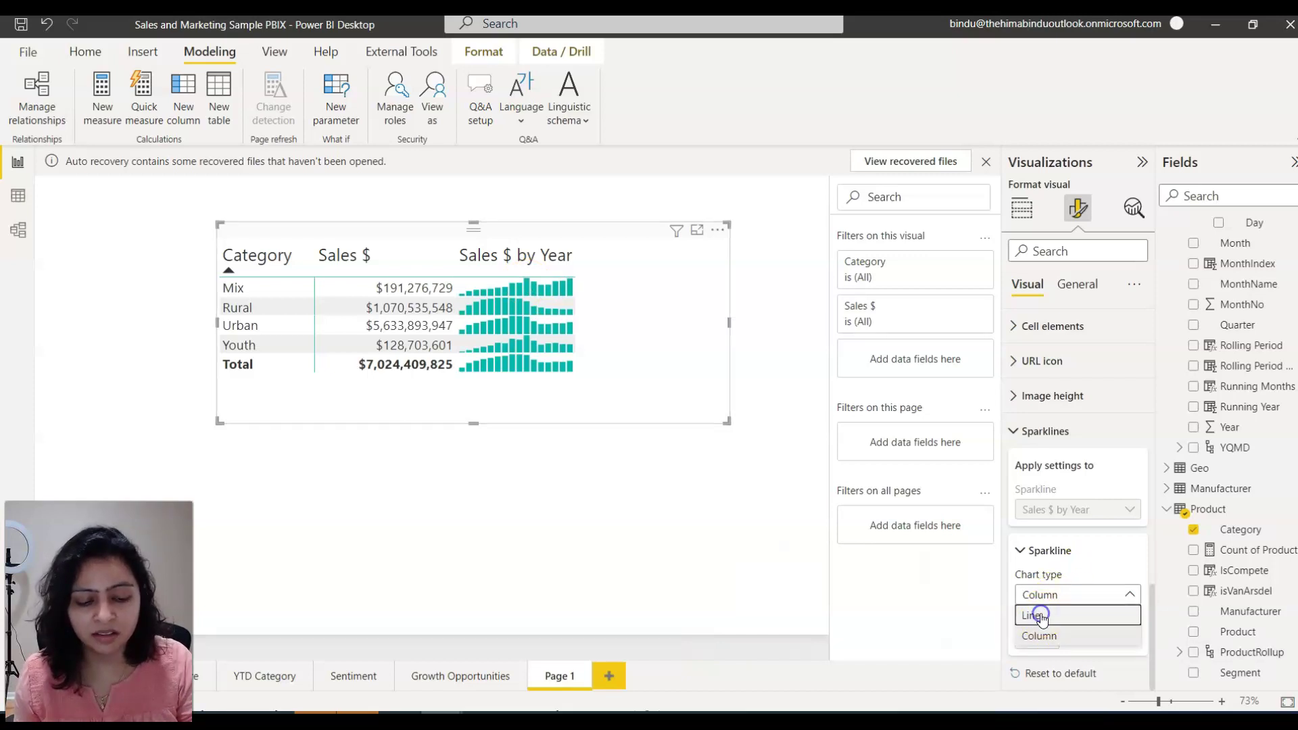
left_click(575, 449)
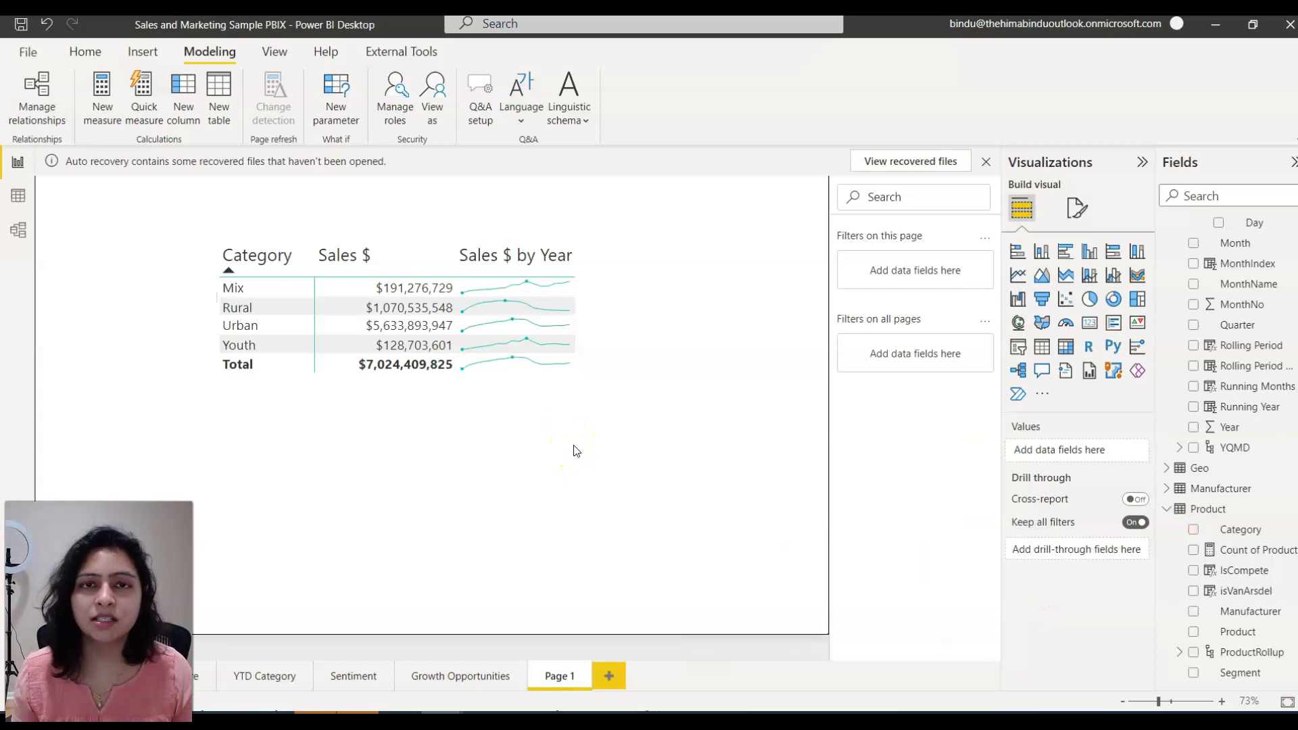